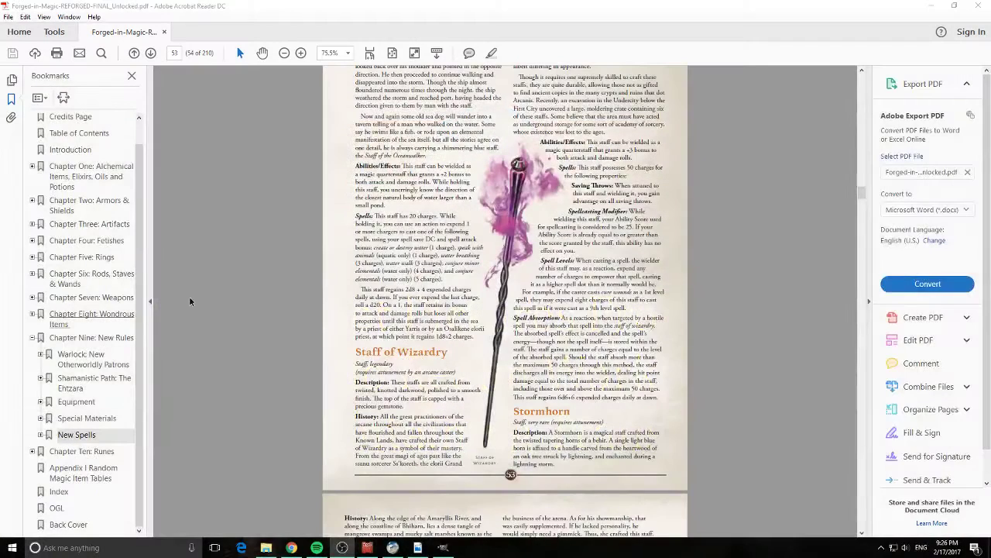
Scroll the PDF to page 12 and select the Potion of Putrescence illustration
left_click_drag(861, 192, 861, 75)
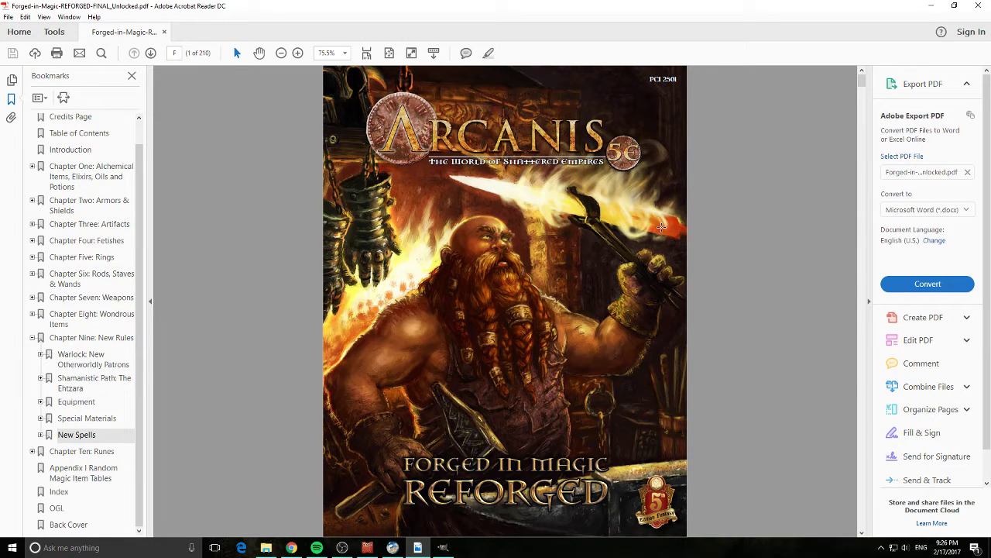
scroll(661, 226, "down", 10)
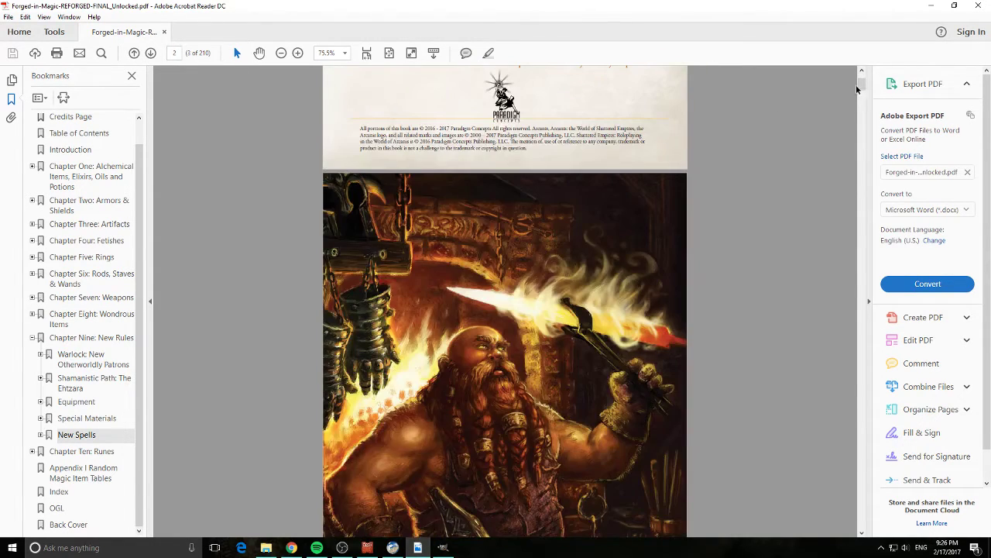
mouse_move(858, 89)
left_mouse_down()
mouse_move(864, 77)
mouse_move(867, 104)
left_mouse_up()
scroll(748, 160, "down", 8)
scroll(653, 215, "up", 5)
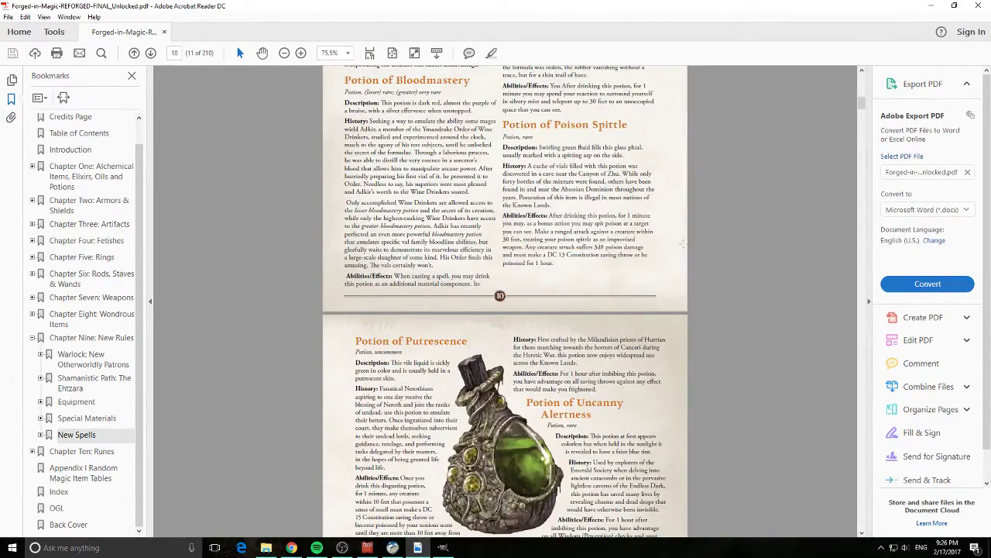
scroll(676, 210, "down", 3)
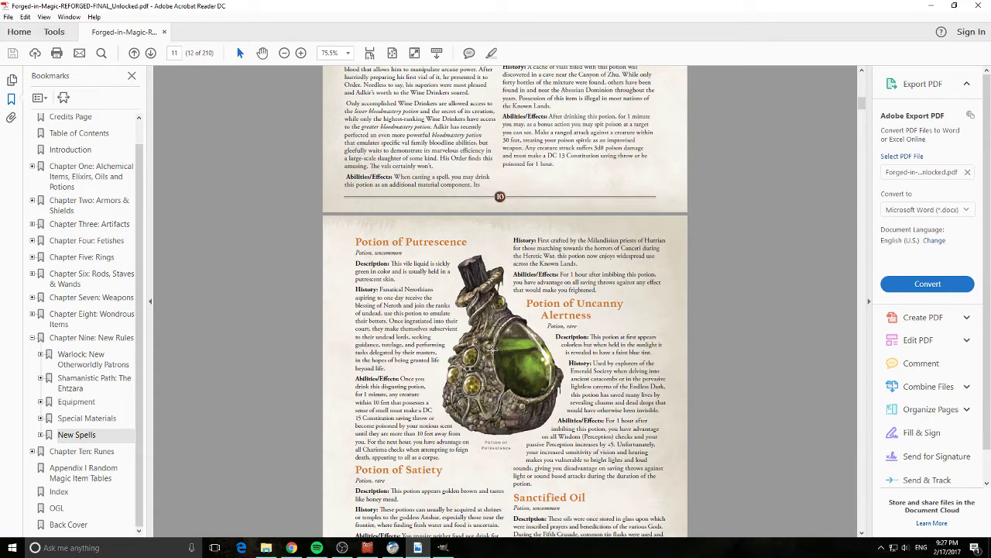
left_click(511, 366)
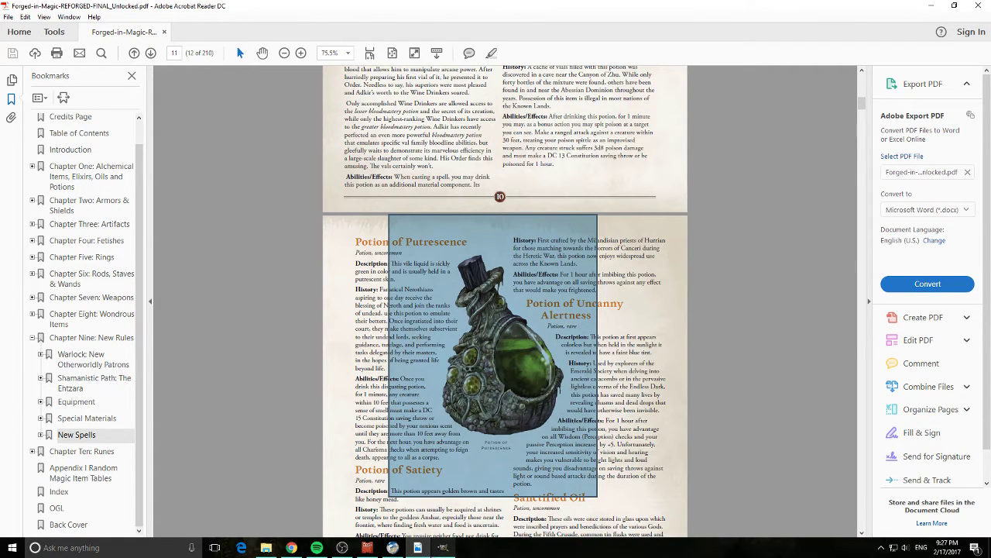
Put the Potion of Putrescence article in edit mode and add a Picture (Simple) snippet above the image
left_click(392, 546)
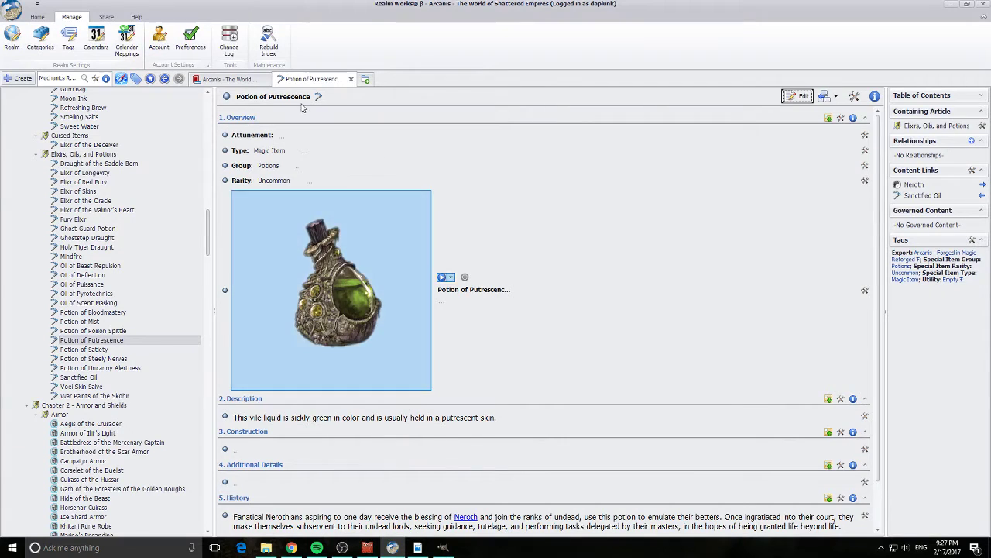
left_click(797, 96)
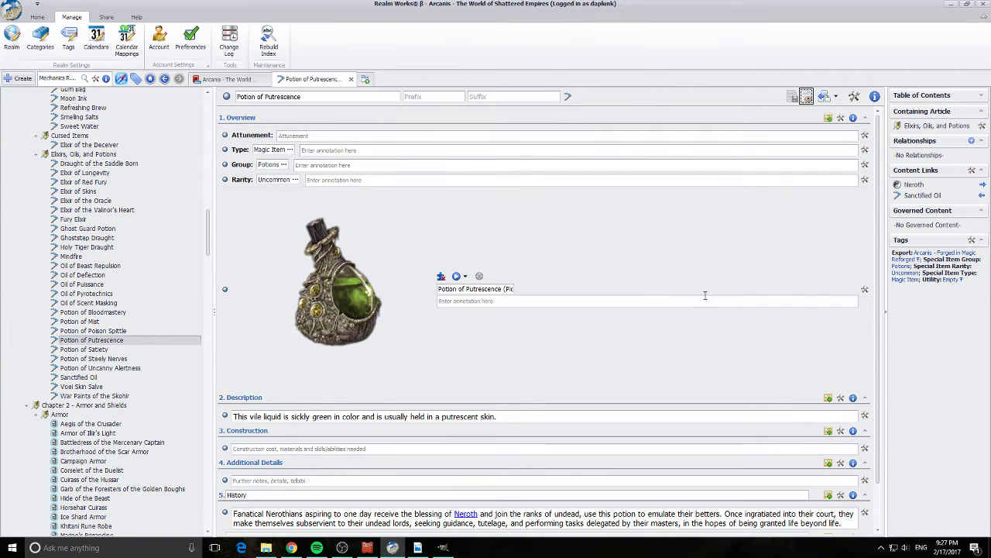
left_click(865, 290)
mouse_move(906, 319)
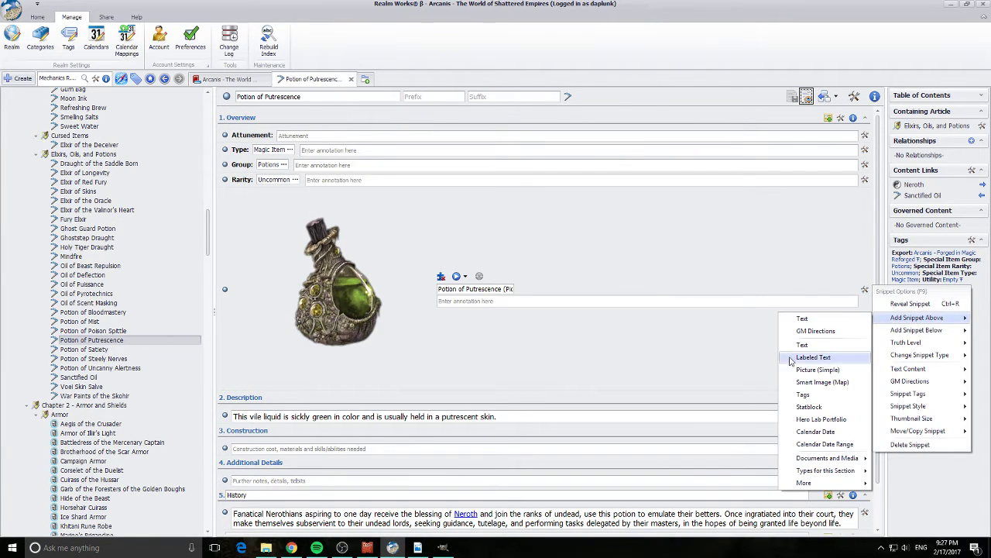
left_click(813, 370)
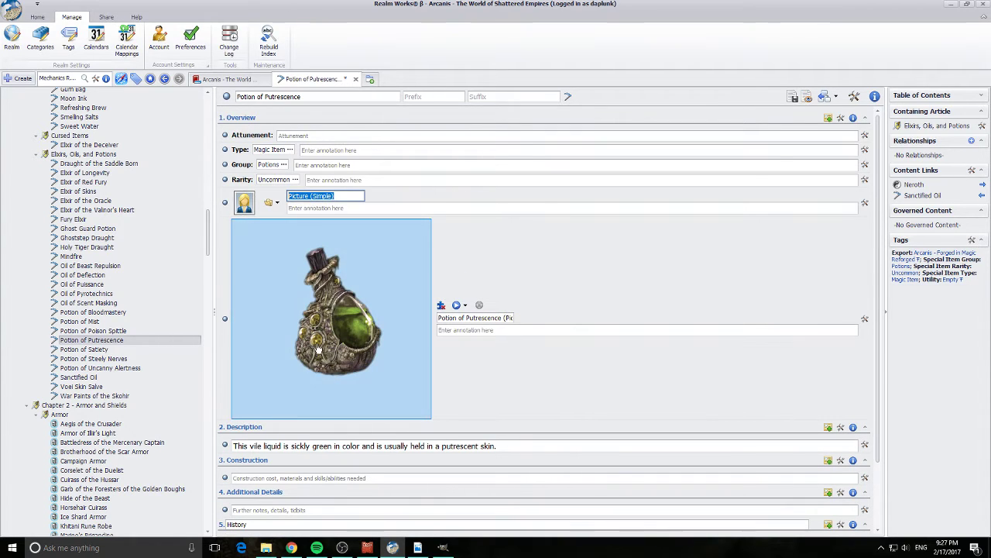
Paste the copied black-background potion picture from the clipboard into the new snippet
left_click(272, 202)
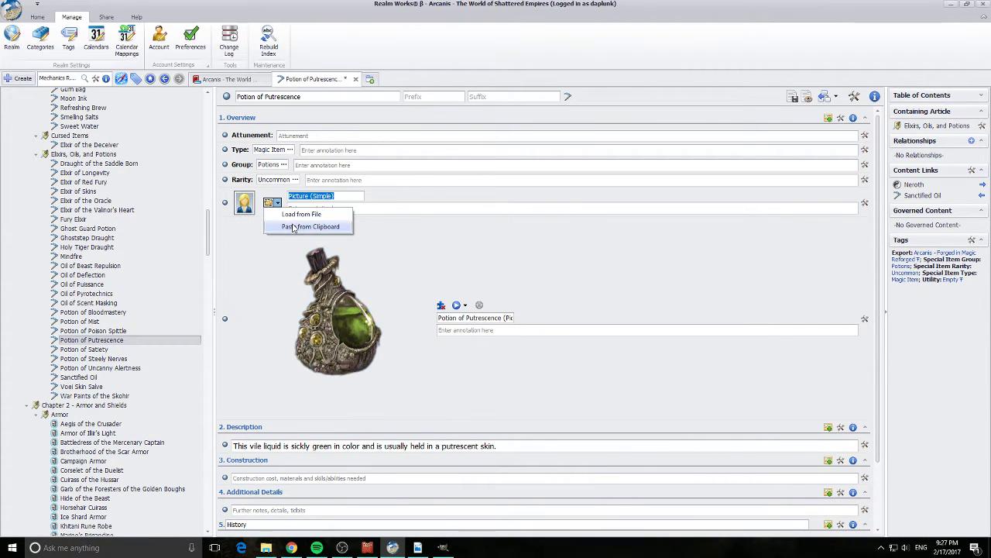
left_click(293, 227)
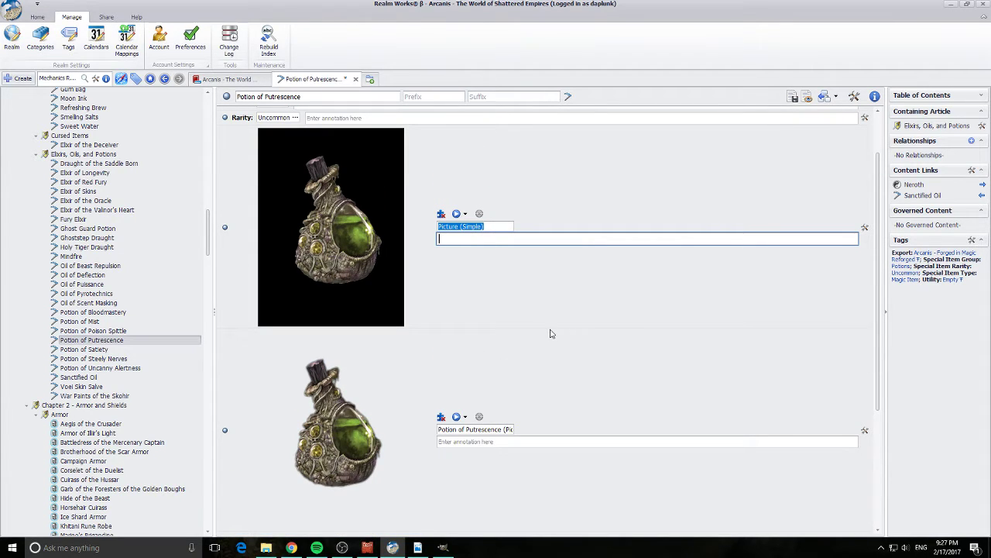
scroll(546, 331, "down", 3)
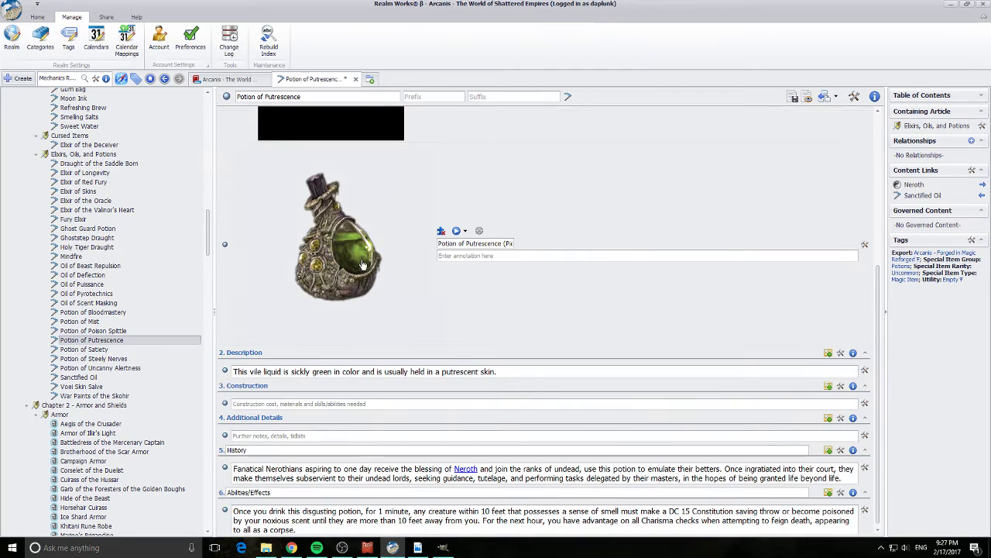
scroll(463, 244, "up", 4)
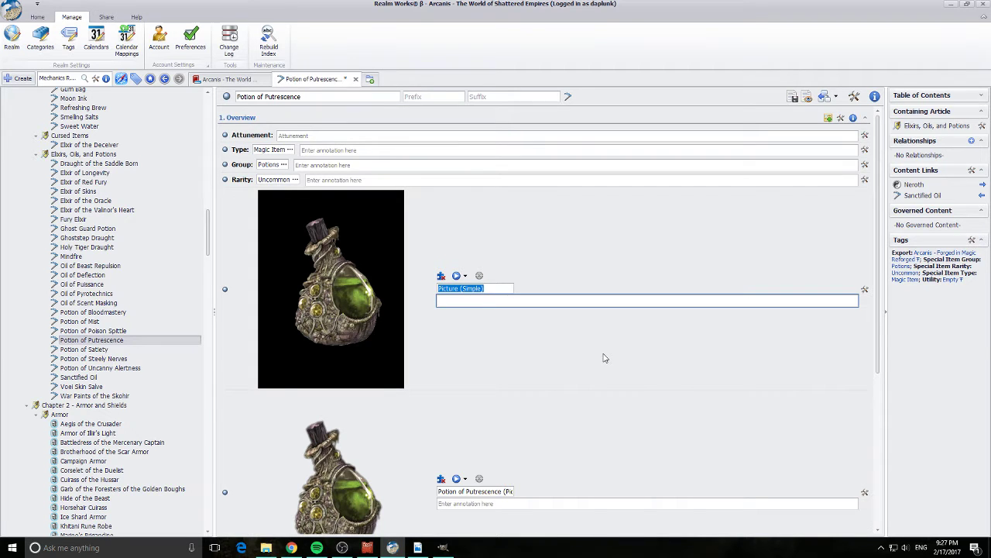
scroll(554, 321, "down", 1)
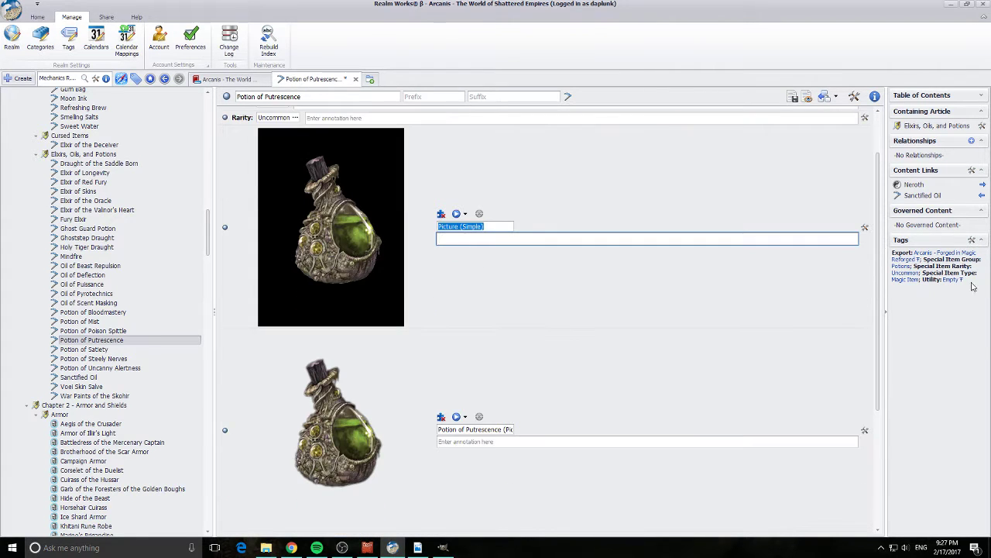
Deselect the potion image in Acrobat and minimize the PDF reader to reveal GIMP
left_click(417, 547)
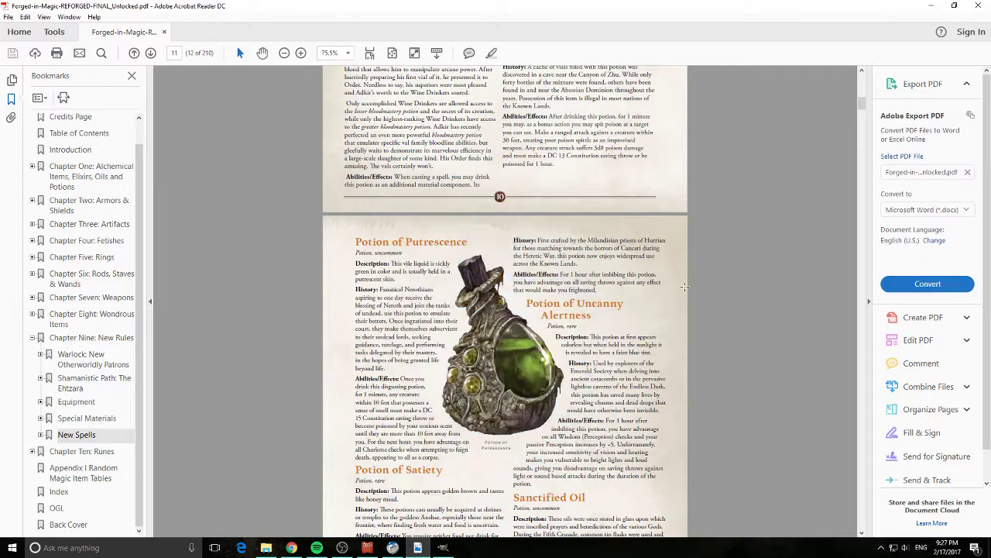
left_click(686, 259)
left_click(930, 5)
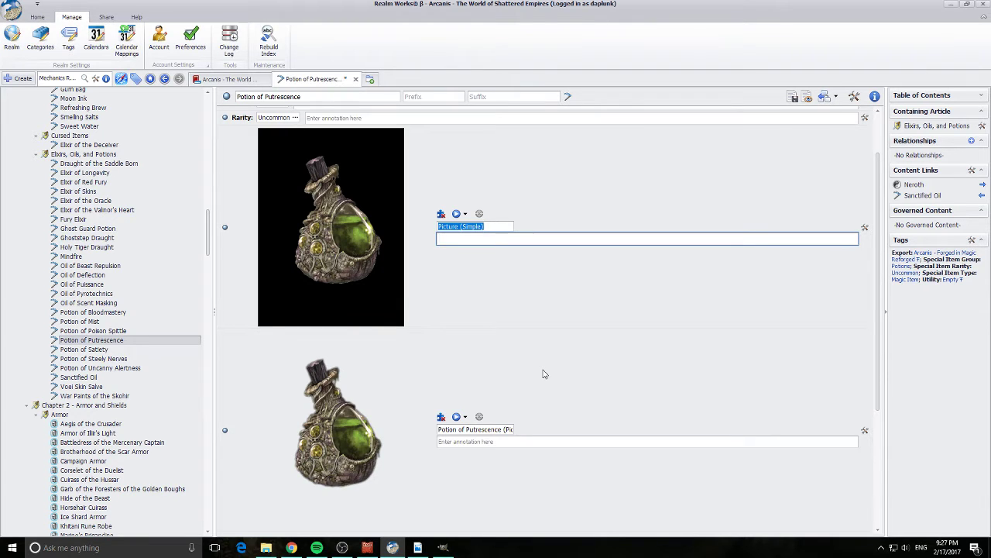
scroll(664, 258, "down", 2)
scroll(547, 256, "up", 3)
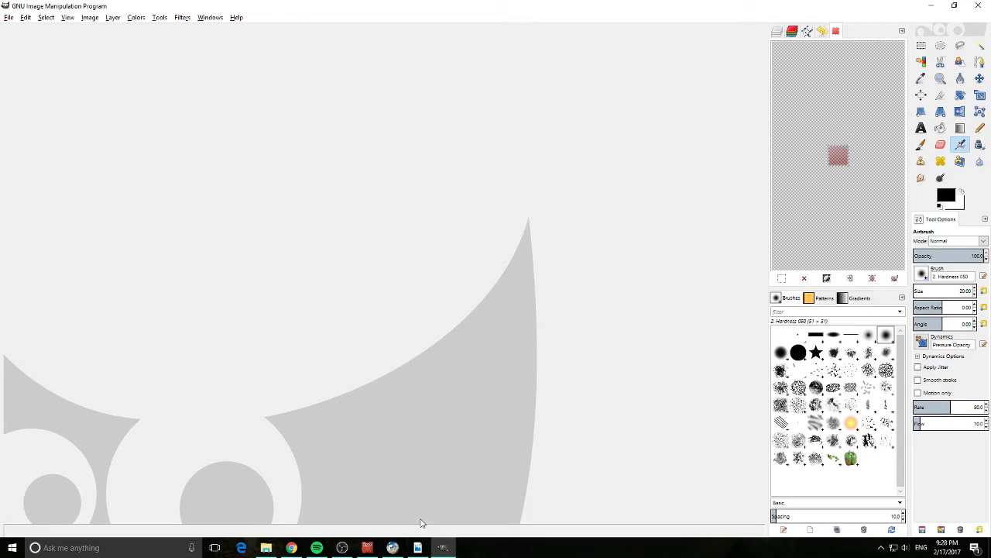
Copy the potion image from the PDF and paste it into GIMP as a new 723×982 image
left_click(418, 547)
left_click(495, 347)
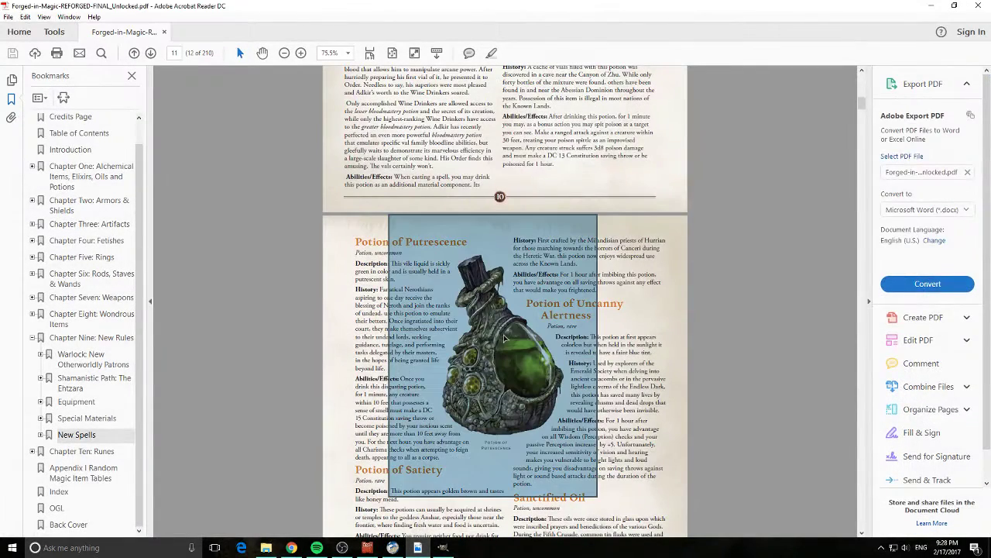
left_click(517, 356)
left_click(930, 5)
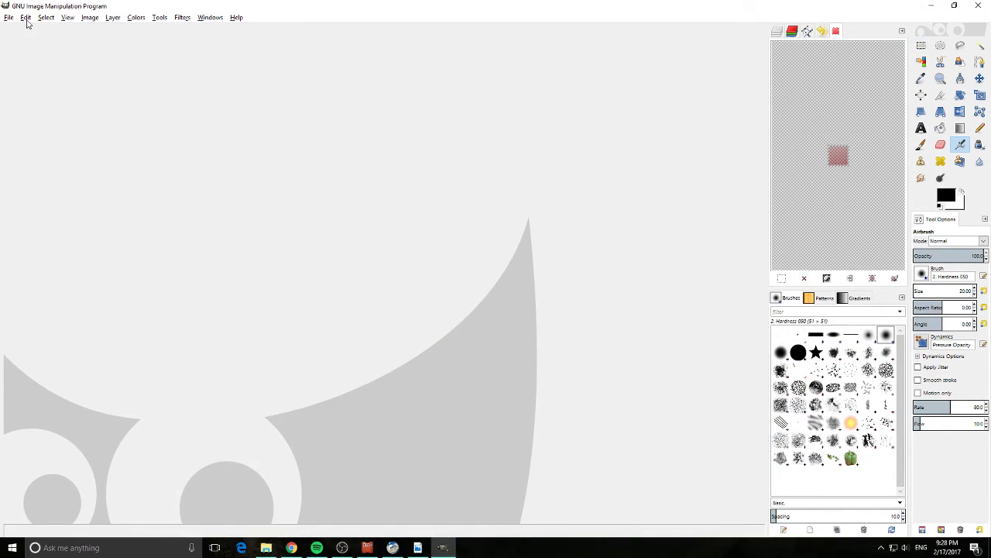
left_click(26, 18)
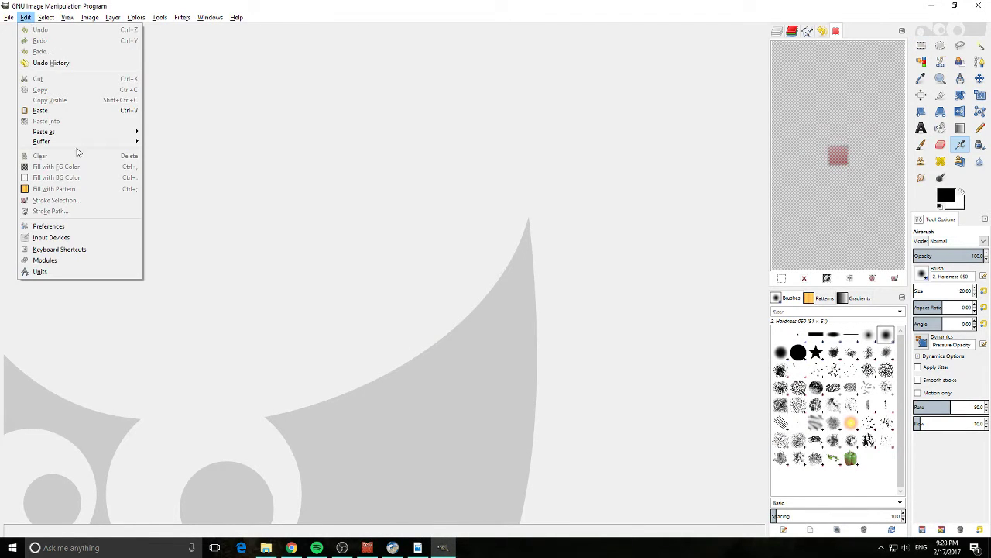
mouse_move(79, 135)
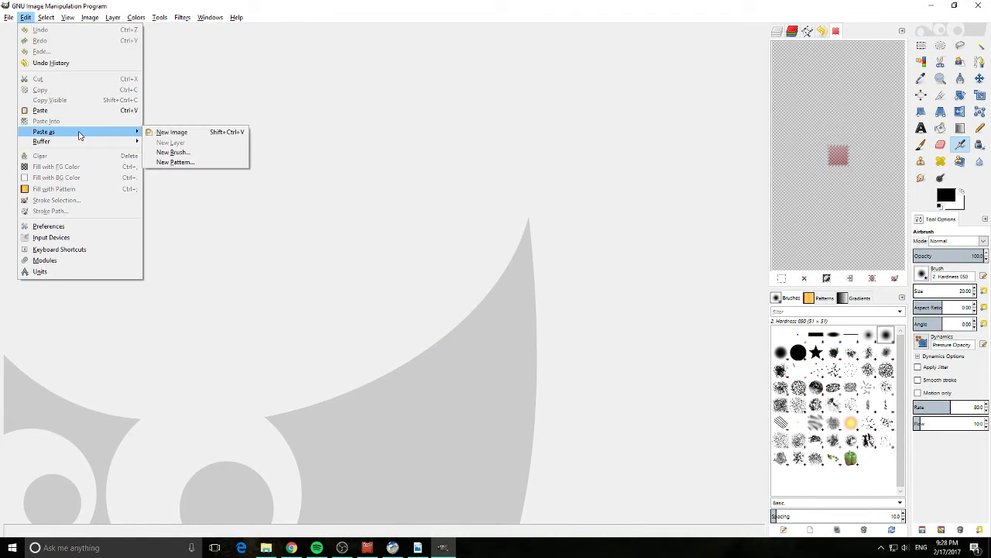
left_click(189, 131)
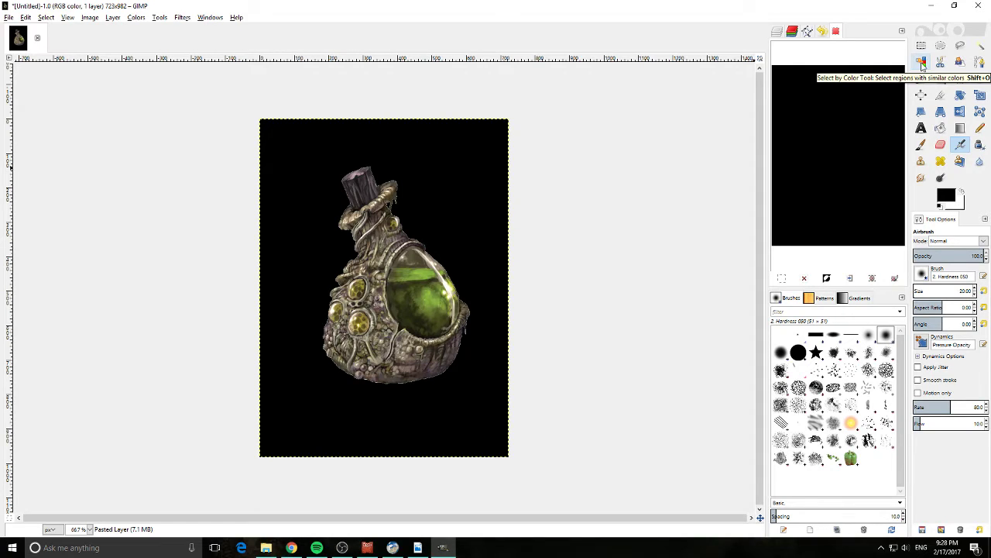
Select the black background with Select by Color and zoom in on the potion
left_click(920, 62)
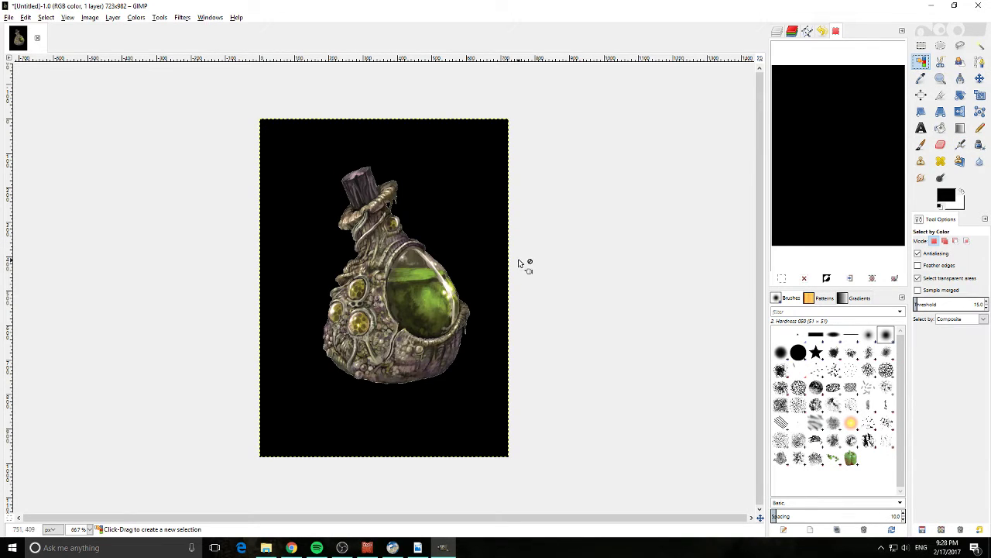
left_click(457, 177)
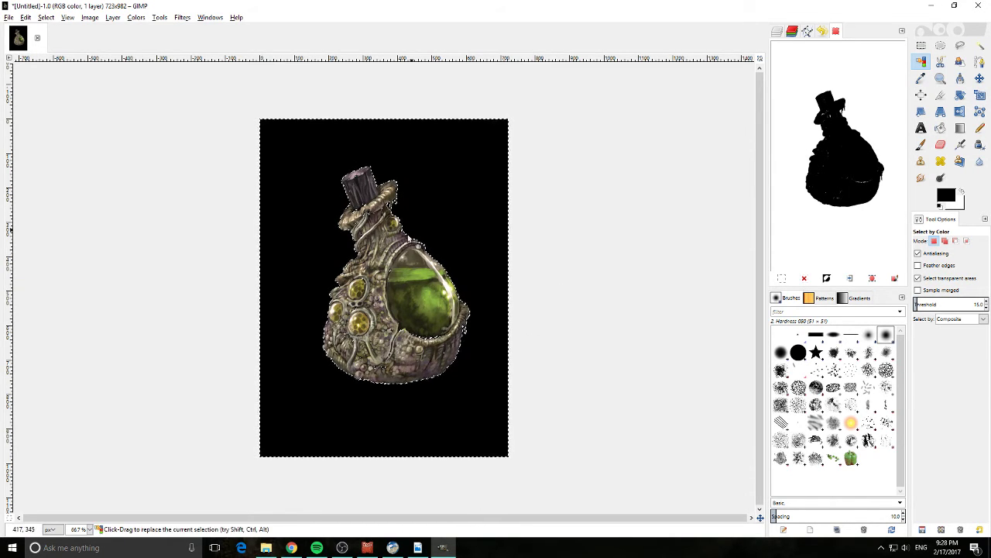
scroll(428, 337, "up", 2)
scroll(428, 337, "up", 1)
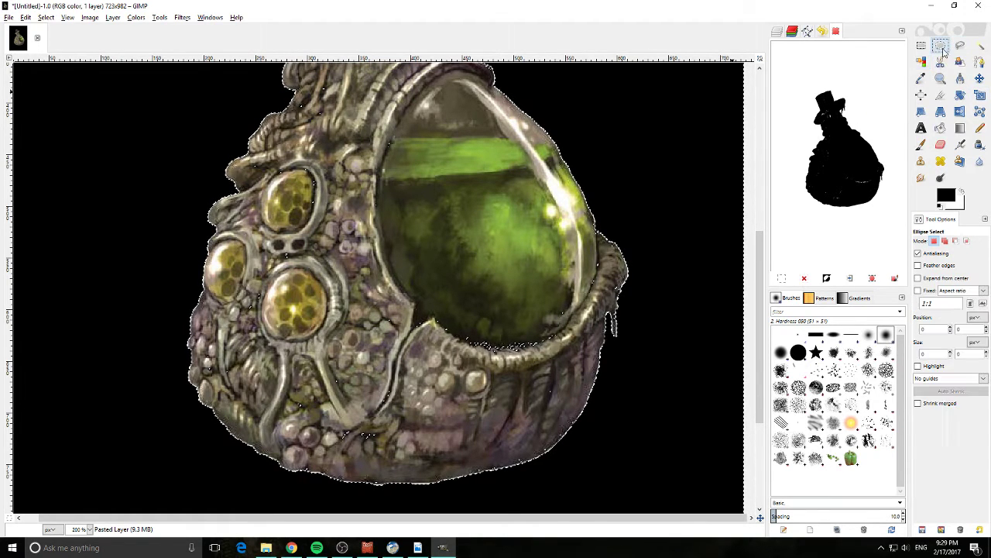
Add elliptical selections over the bottle's glass and its right rim
key("e")
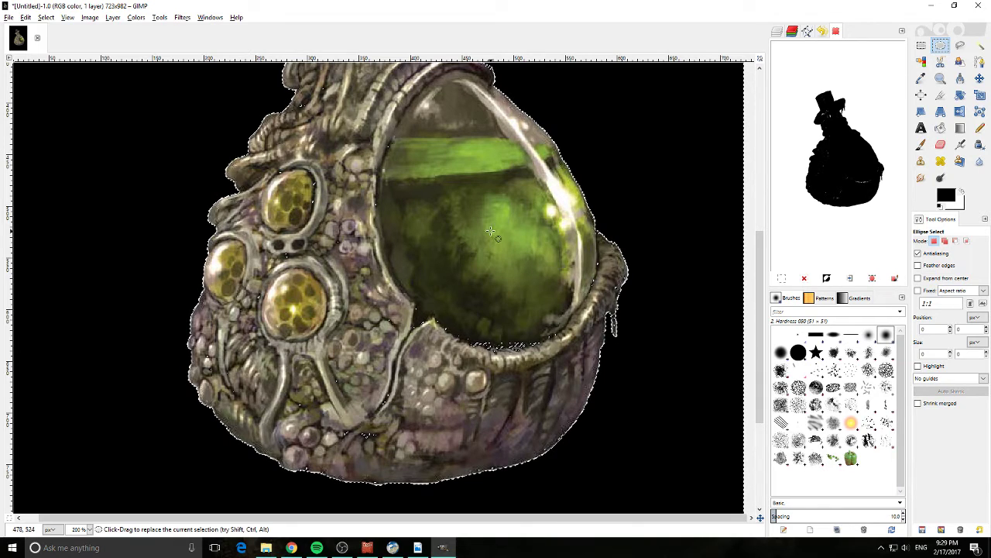
left_click_drag(498, 226, 341, 403)
left_click_drag(580, 283, 451, 396)
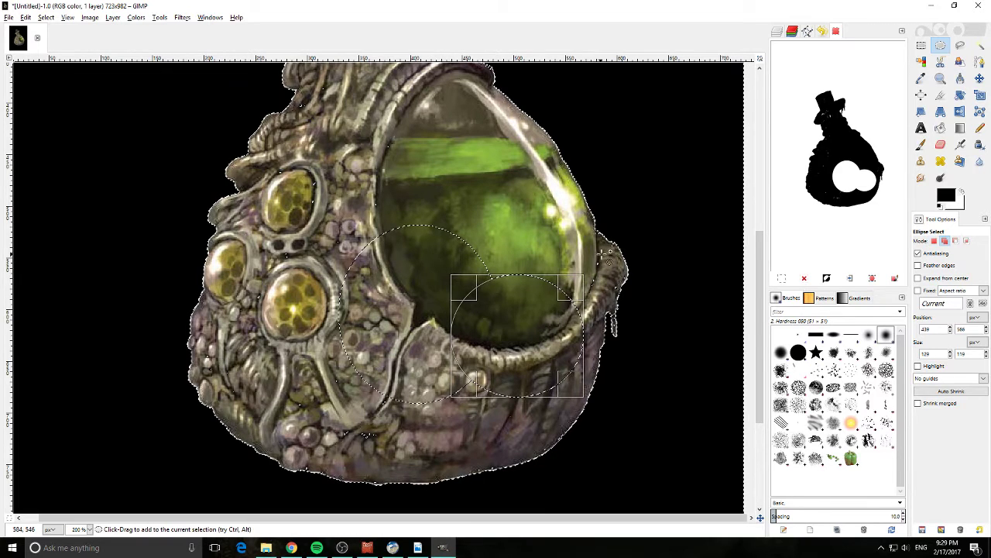
left_click_drag(601, 256, 497, 309)
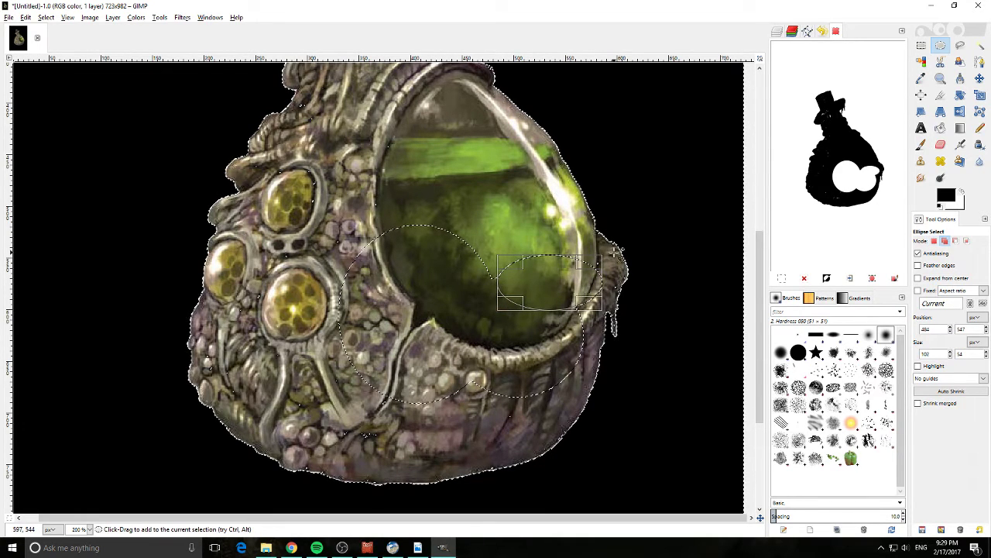
left_click_drag(608, 259, 612, 253)
left_click_drag(498, 309, 504, 297)
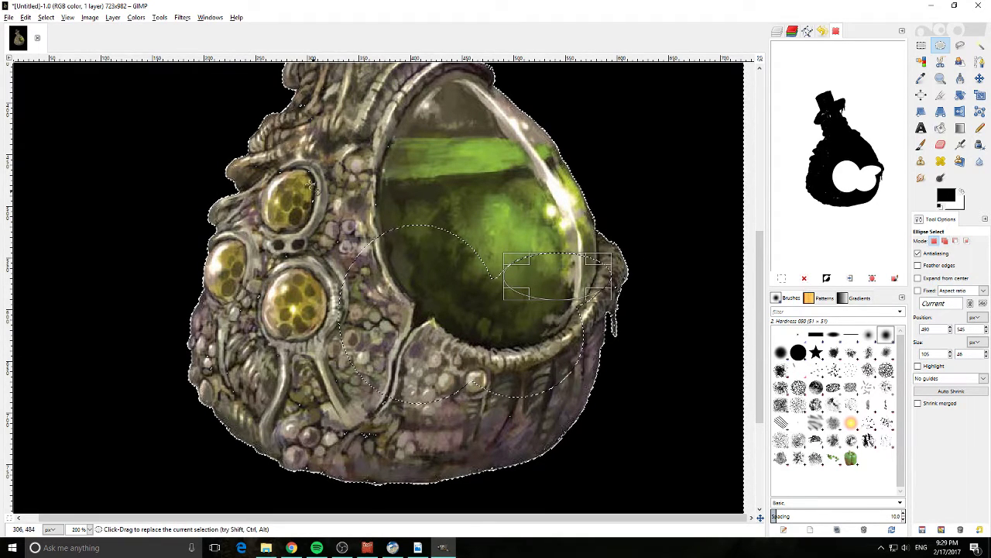
scroll(298, 161, "up", 5)
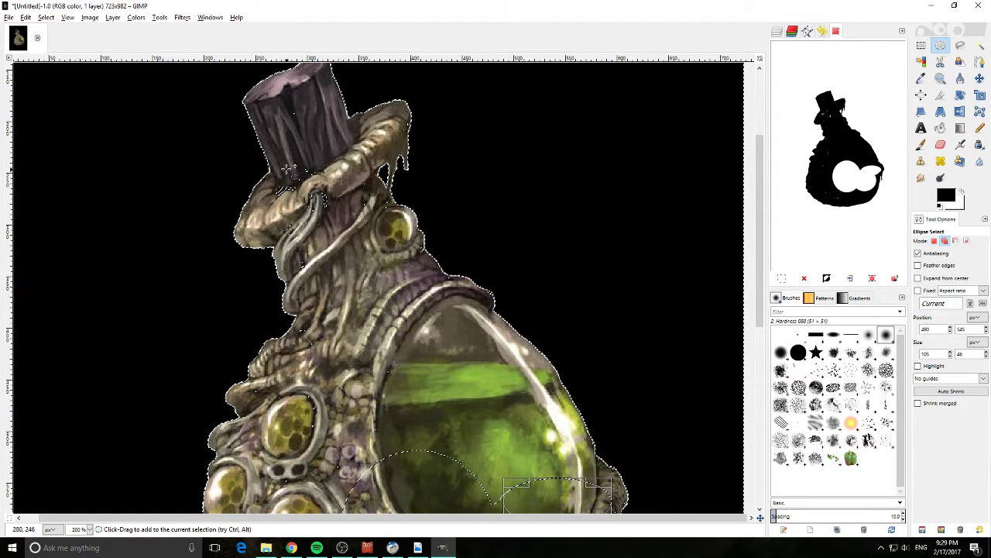
Add several small ovals covering the bottle's neck and cork to the selection
left_click_drag(275, 155, 358, 243)
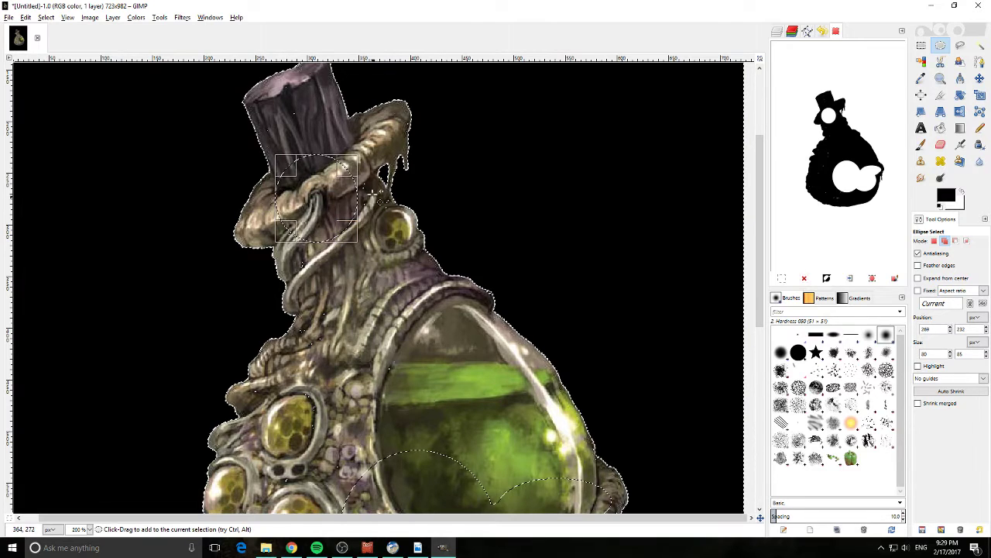
left_click_drag(371, 179, 331, 243)
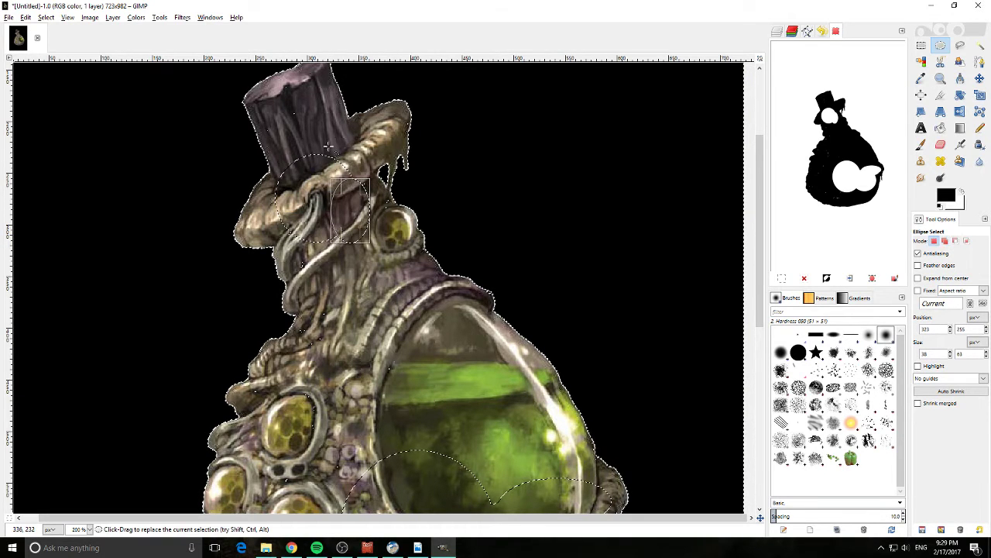
key("shift")
left_click_drag(321, 156, 324, 159)
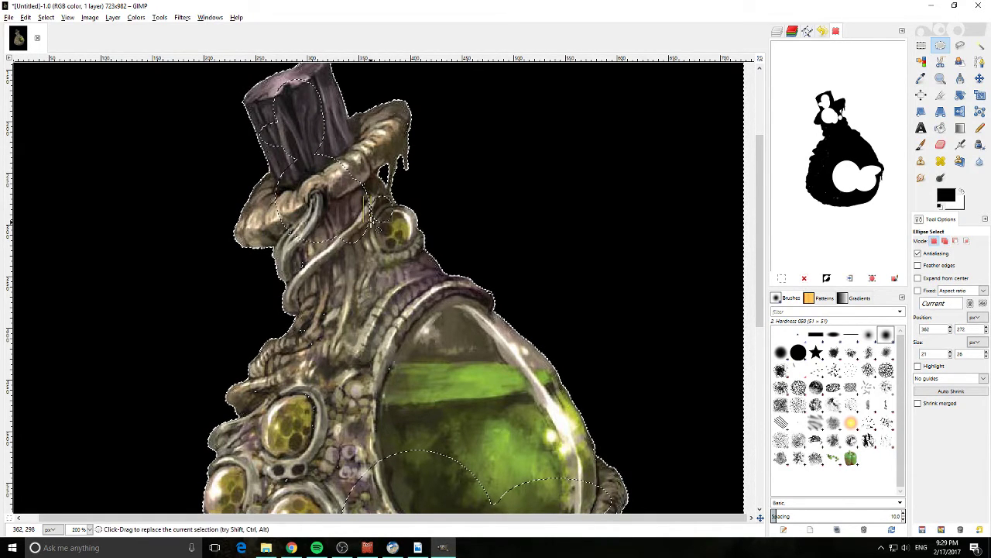
left_click_drag(309, 301, 348, 401)
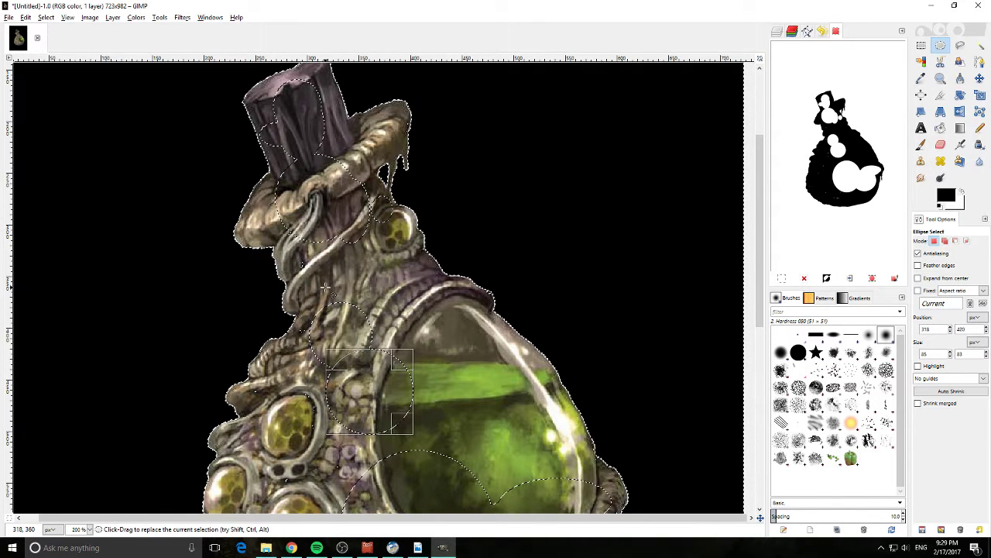
left_click_drag(314, 271, 275, 232)
left_click_drag(345, 295, 346, 294)
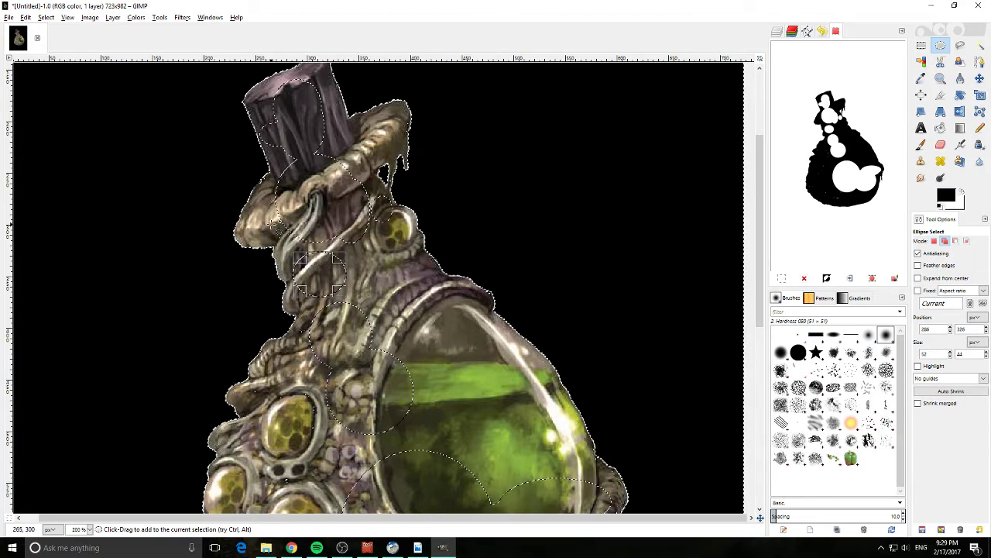
left_click_drag(272, 226, 308, 254)
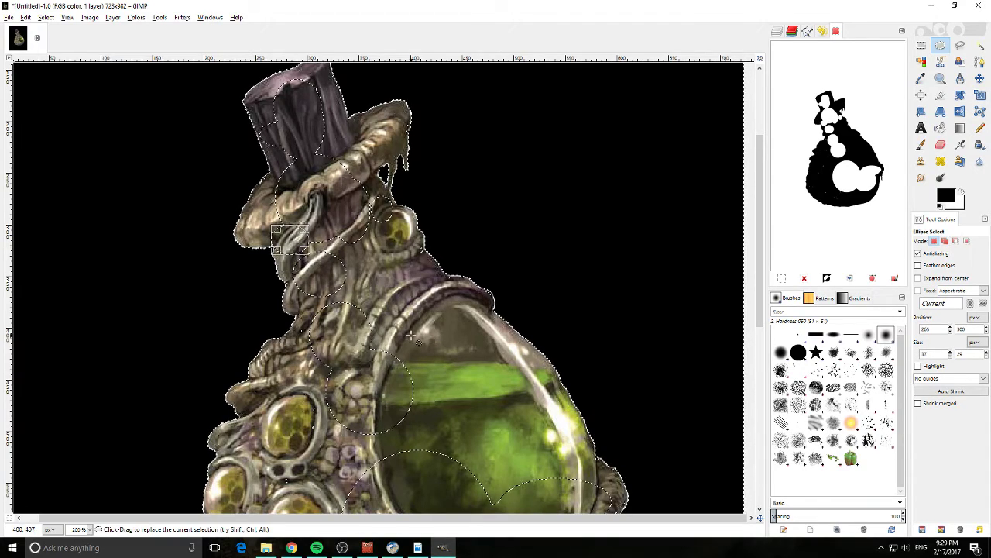
scroll(415, 210, "down", 4)
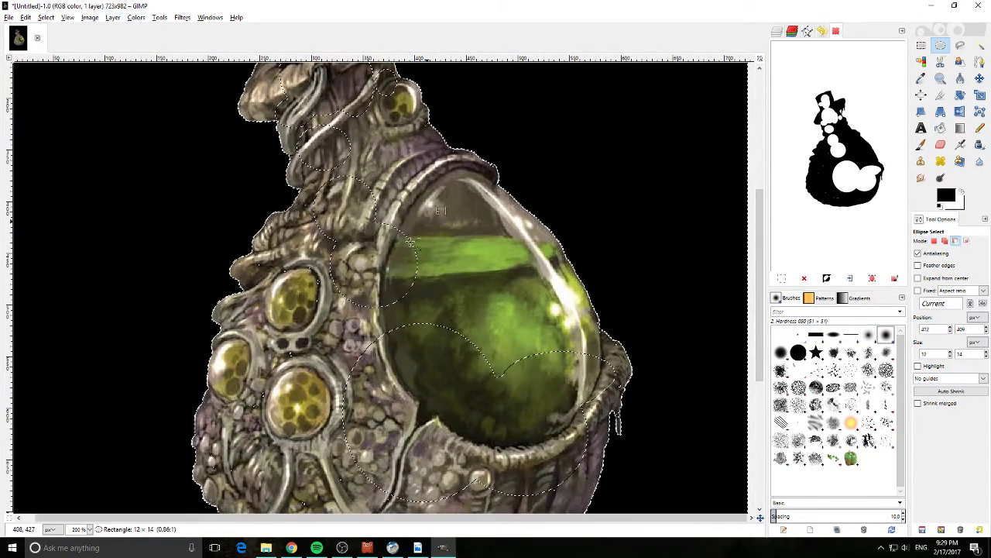
Subtract ovals from the selection over the bottle's left side, jewels and glass rim
left_click_drag(322, 210, 439, 362)
left_click_drag(393, 160, 250, 312)
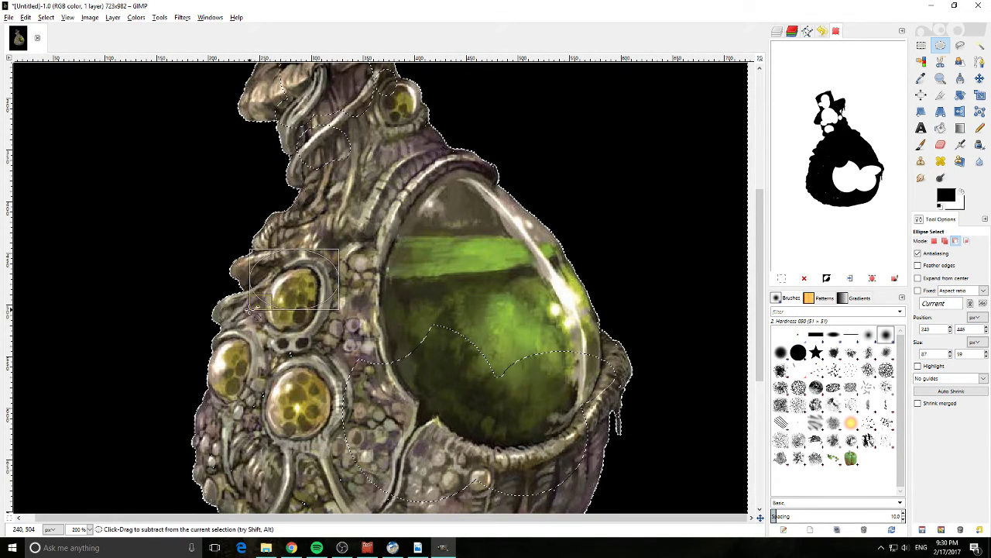
left_click_drag(364, 280, 265, 395)
left_click_drag(496, 308, 288, 443)
scroll(410, 326, "down", 3)
scroll(410, 325, "right", 2)
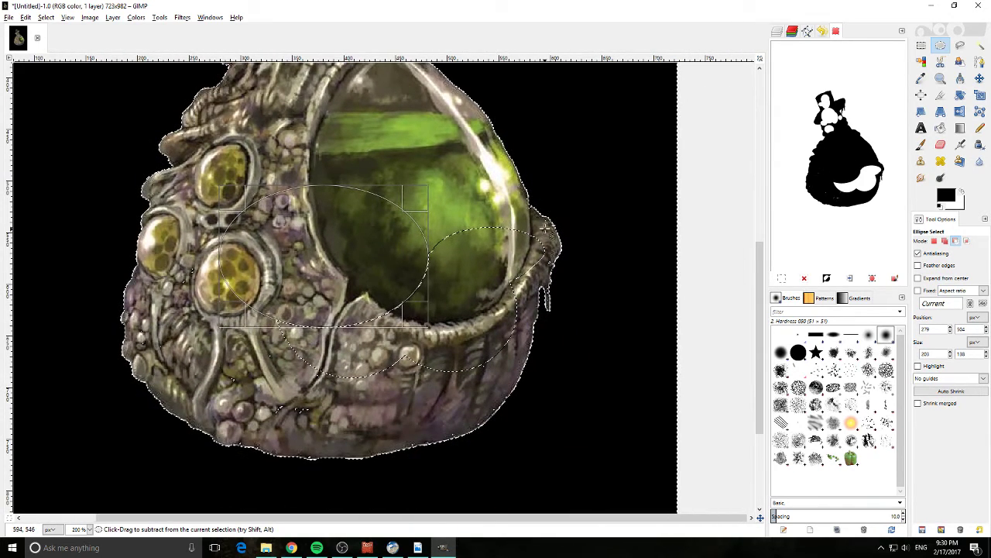
left_click_drag(551, 231, 421, 261)
left_click_drag(539, 220, 426, 263)
left_click_drag(532, 266, 371, 305)
left_click(542, 267)
left_click_drag(531, 285, 368, 353)
Subtract rectangles over the rim, the lower-left gem and the lower rim
left_click(921, 45)
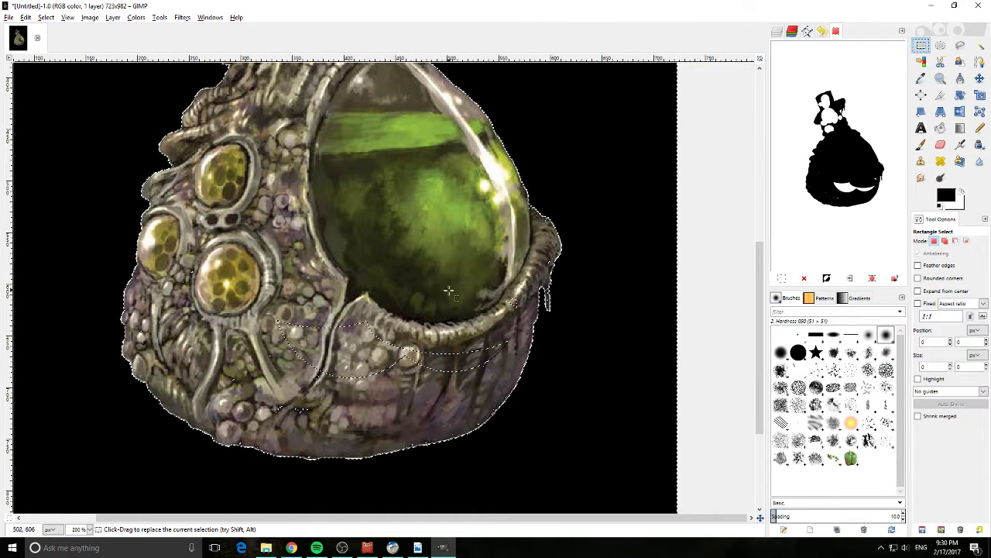
mouse_move(524, 290)
left_mouse_down()
mouse_move(358, 356)
mouse_move(238, 379)
mouse_move(198, 360)
mouse_move(141, 366)
left_mouse_up()
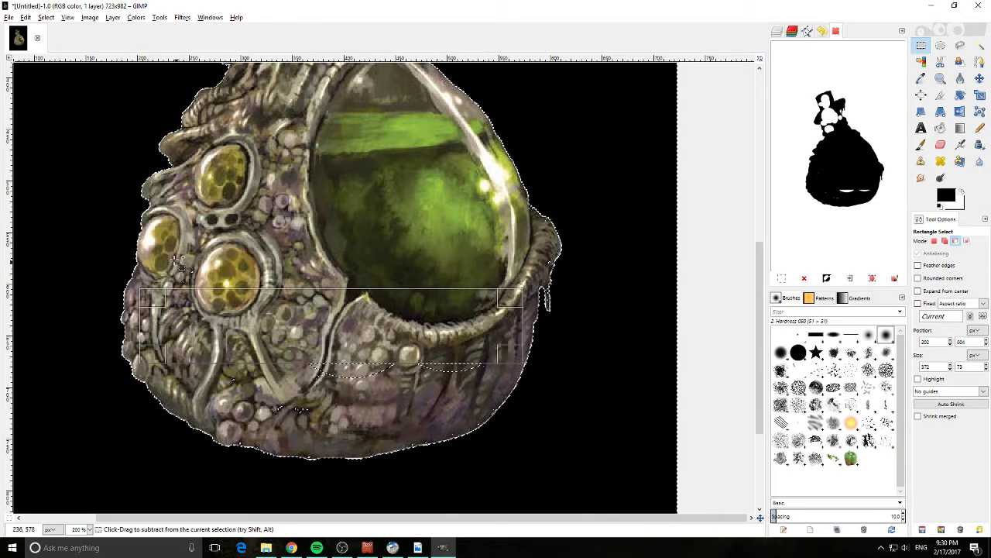
left_click_drag(168, 259, 277, 338)
left_click_drag(208, 362, 383, 434)
left_click_drag(491, 351, 286, 404)
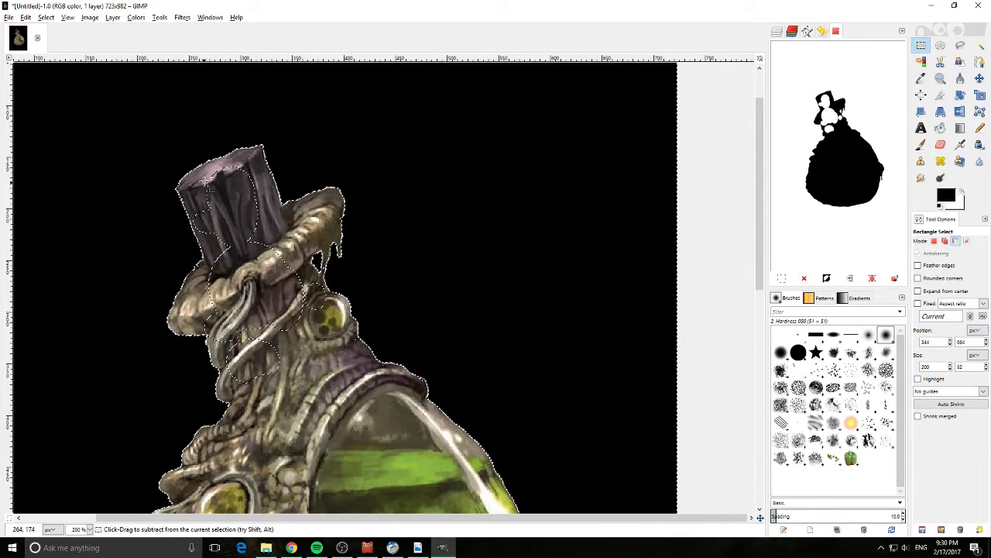
Trim rectangular areas over the top hat and its left edge from the selection
left_click_drag(201, 165, 259, 232)
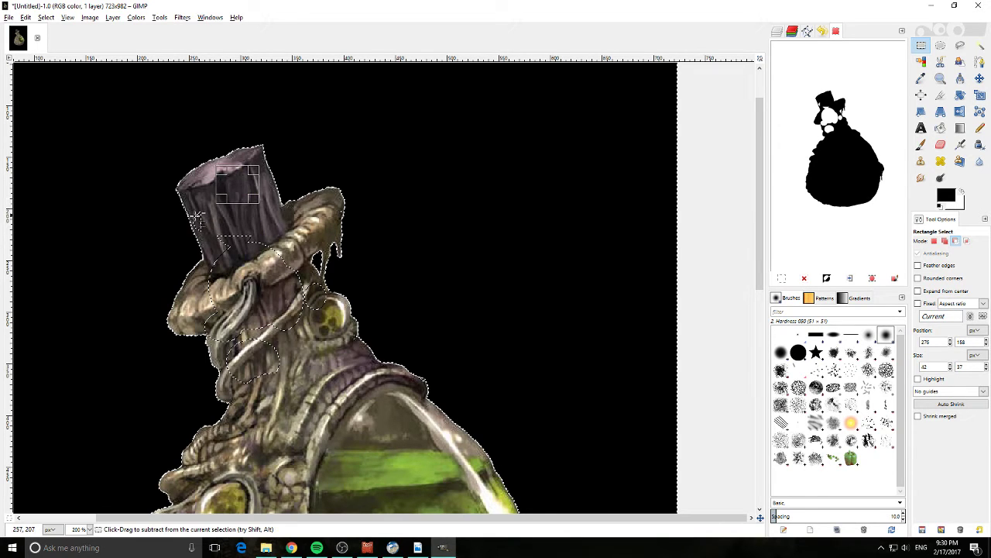
left_click_drag(197, 218, 305, 350)
left_click_drag(328, 285, 345, 302)
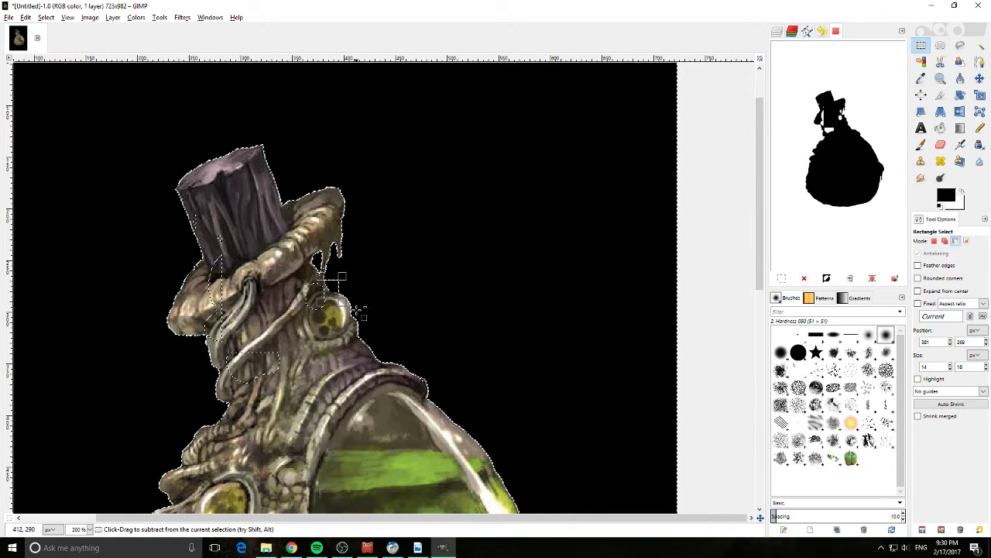
left_click(361, 334)
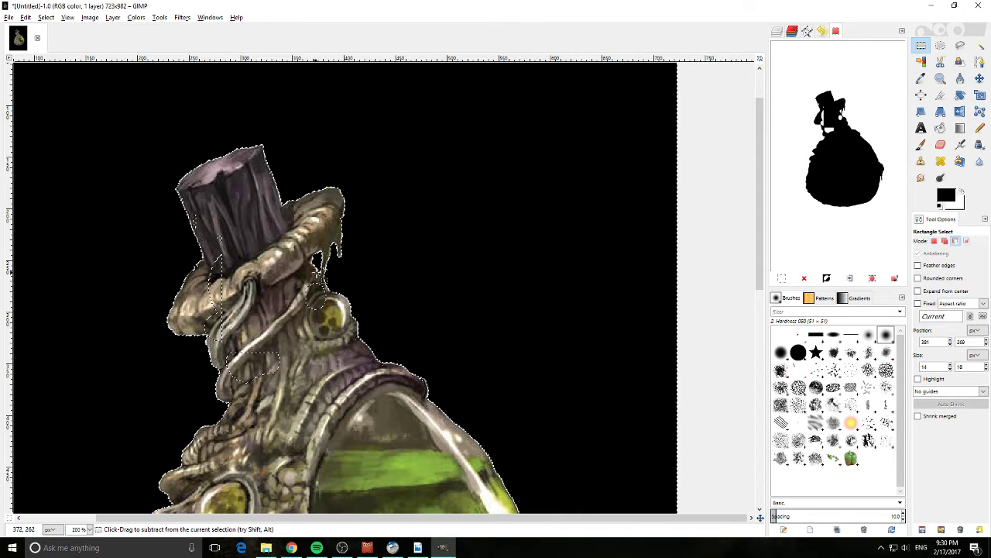
Cut small rectangles beside the bottle's neck and around the green gem
left_click_drag(321, 278, 294, 393)
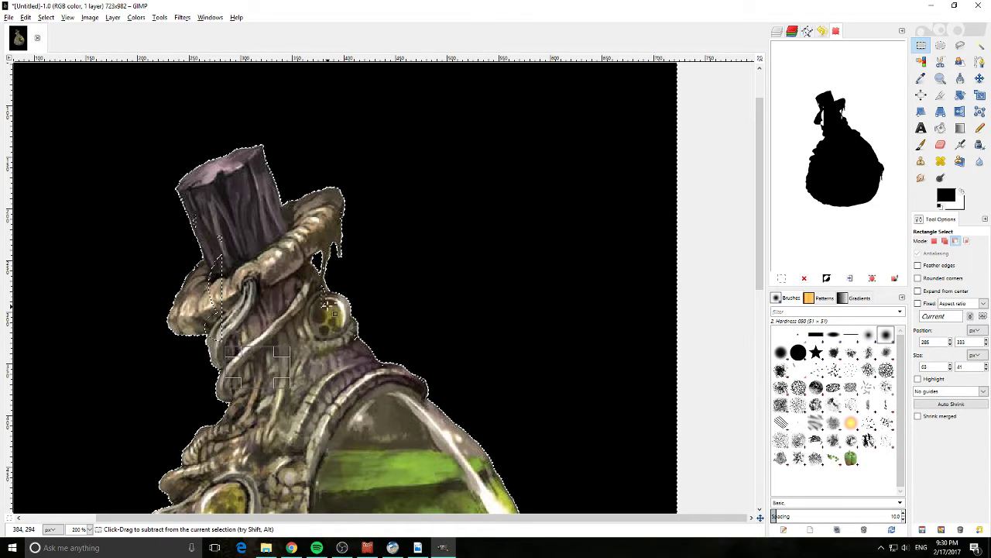
left_click_drag(330, 312, 331, 314)
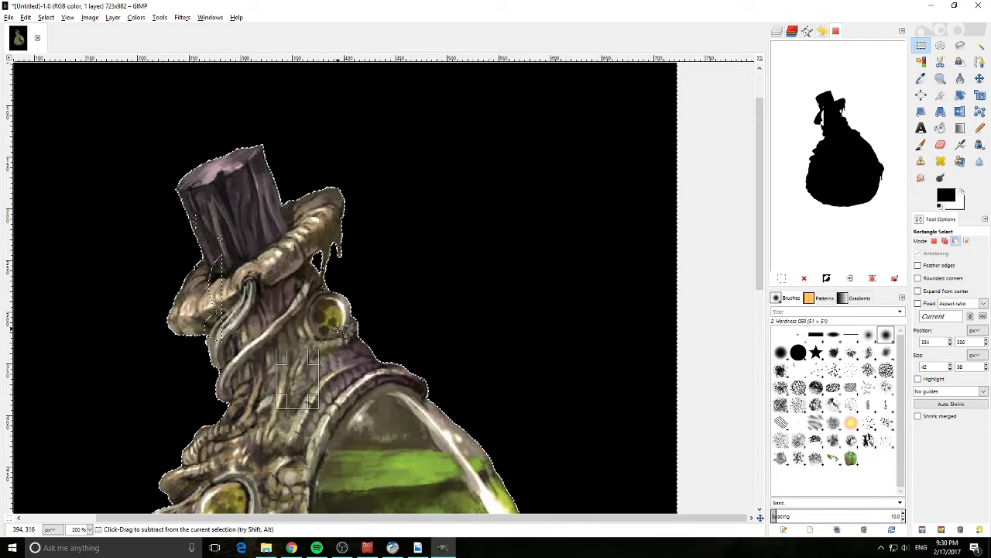
left_click_drag(338, 329, 361, 364)
left_click(311, 389)
left_click_drag(339, 321, 326, 301)
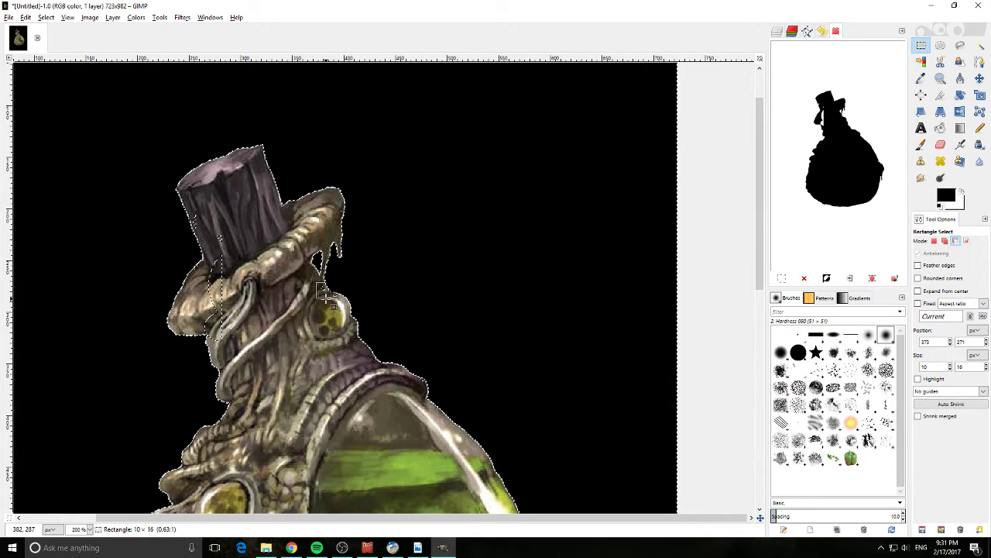
mouse_move(325, 295)
left_mouse_down()
mouse_move(307, 284)
mouse_move(334, 306)
left_mouse_up()
Trim thin strips along the hat's left edge and brim
left_click_drag(213, 226, 235, 350)
left_click_drag(205, 273, 234, 293)
left_click_drag(194, 213, 200, 230)
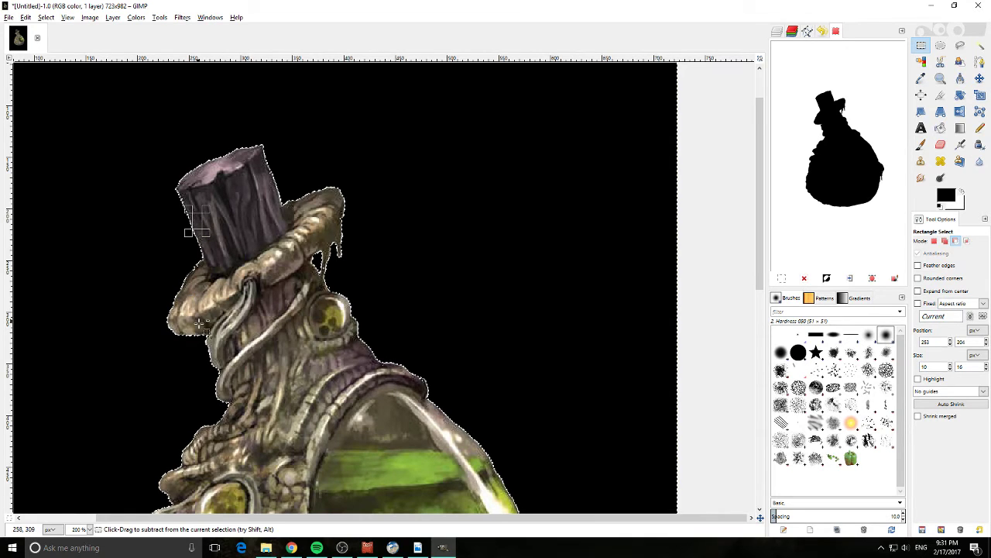
left_click_drag(210, 333, 235, 346)
scroll(387, 164, "down", 8)
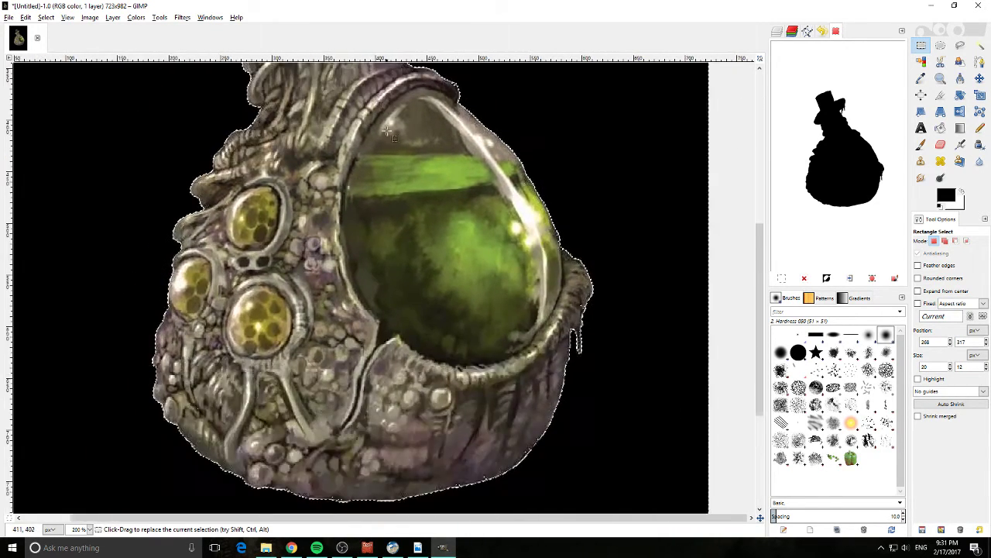
scroll(379, 349, "up", 8)
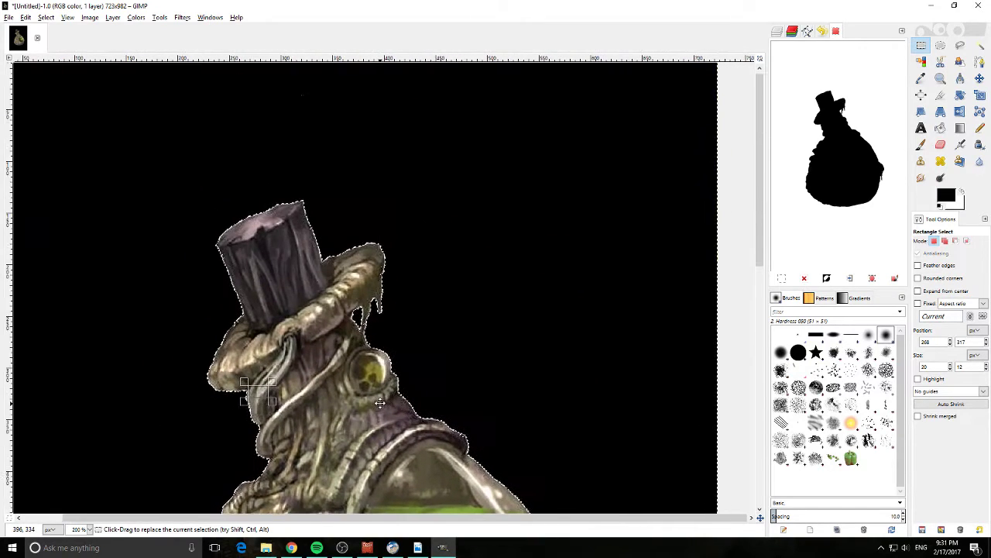
scroll(380, 402, "up", 1)
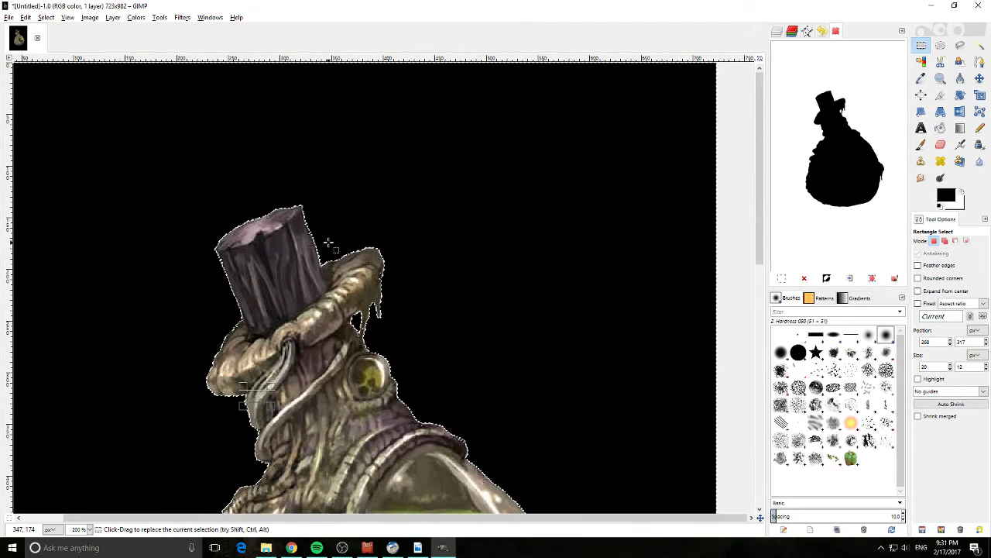
left_click_drag(365, 267, 379, 287)
Cut a rectangle from the bottle's lower left, then check the neck and glass edges
scroll(351, 418, "down", 10)
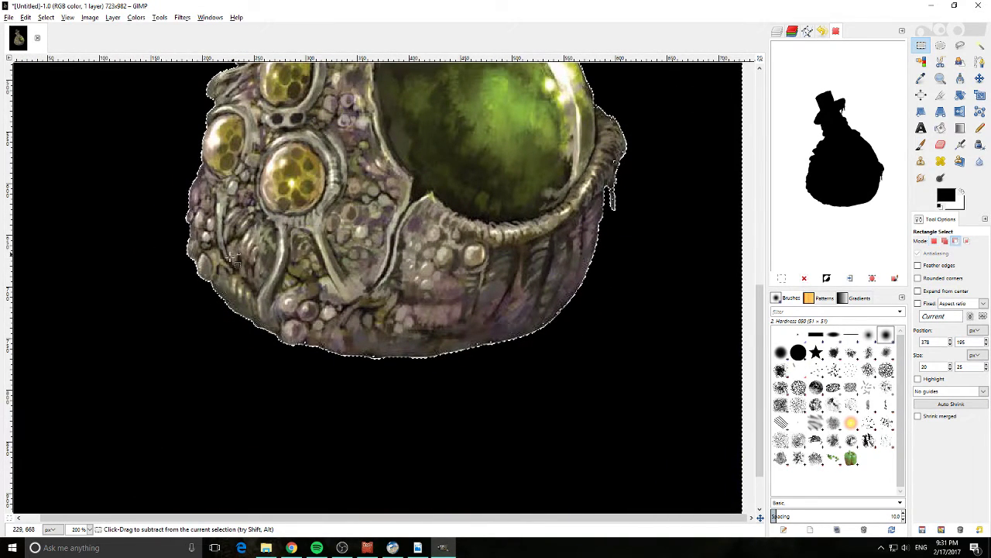
left_click_drag(211, 257, 302, 290)
scroll(272, 242, "left", 3)
left_click_drag(300, 246, 346, 280)
scroll(414, 284, "up", 8)
scroll(310, 317, "right", 3)
left_click_drag(293, 323, 278, 230)
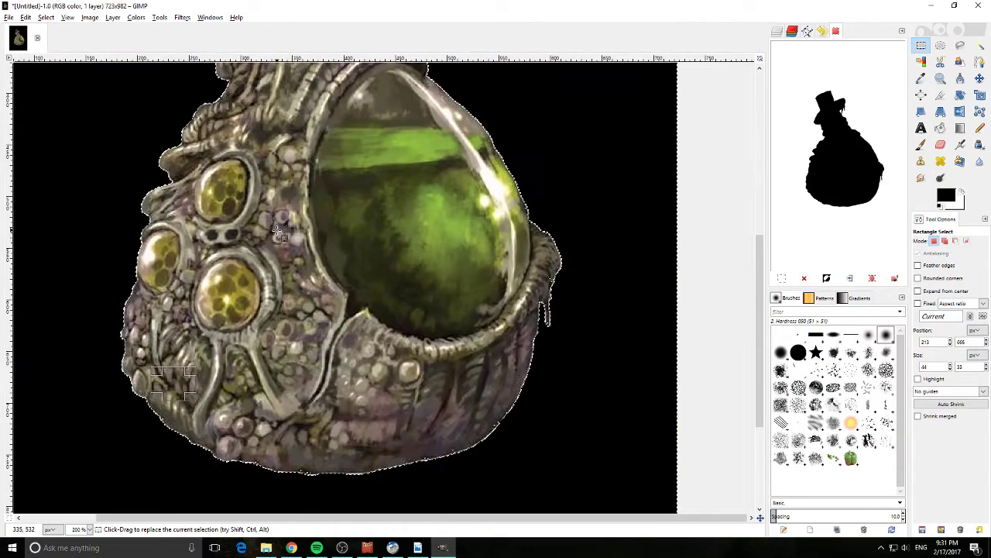
scroll(465, 387, "down", 3)
scroll(434, 364, "up", 4)
scroll(400, 345, "left", 2)
scroll(658, 309, "up", 5)
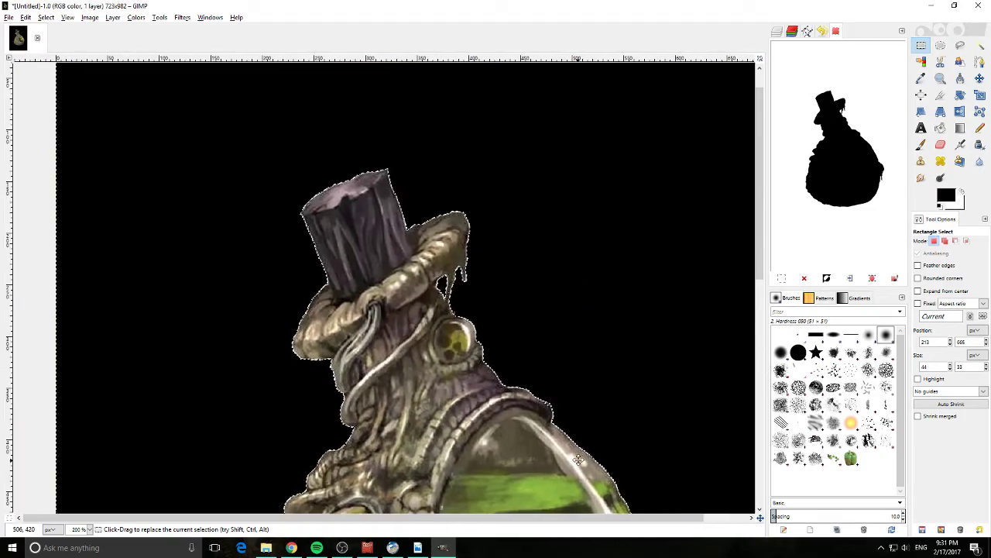
scroll(588, 193, "down", 7)
scroll(576, 168, "left", 2)
left_click_drag(576, 169, 517, 332)
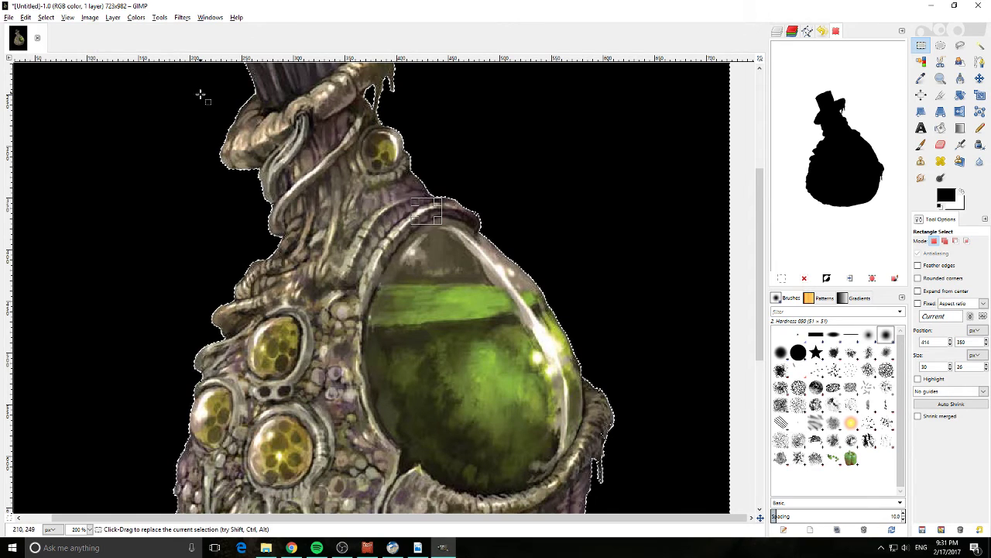
Add an alpha channel to the potion layer
left_click(26, 18)
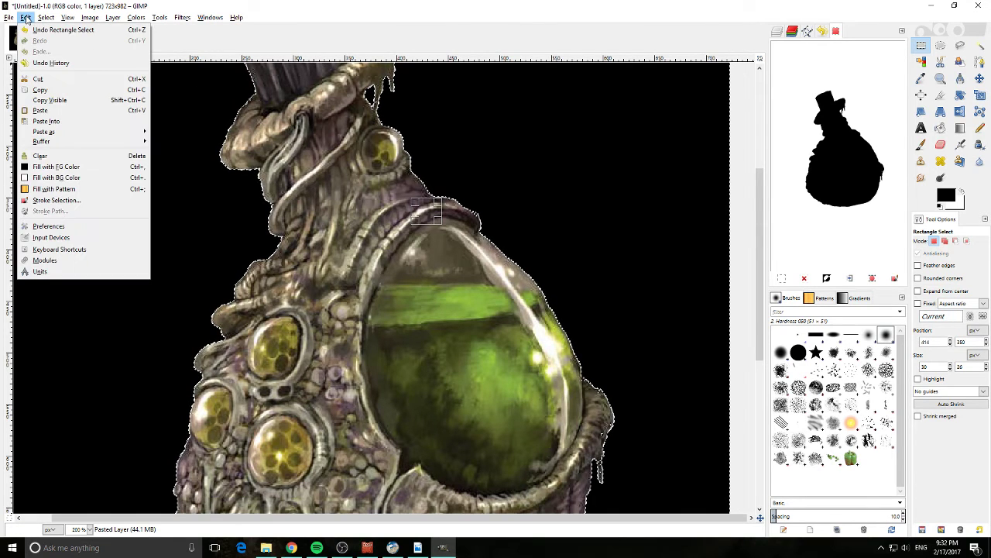
left_click(113, 17)
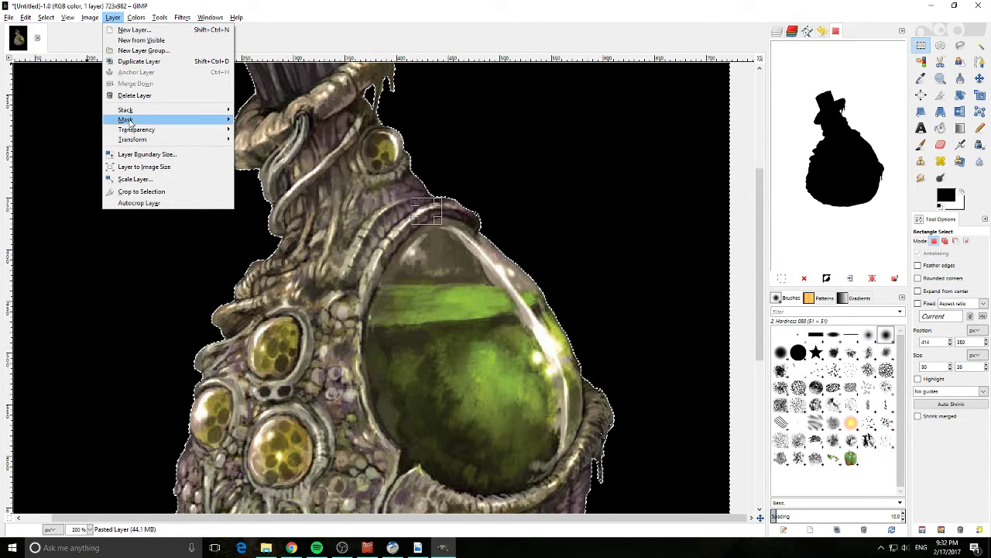
mouse_move(142, 136)
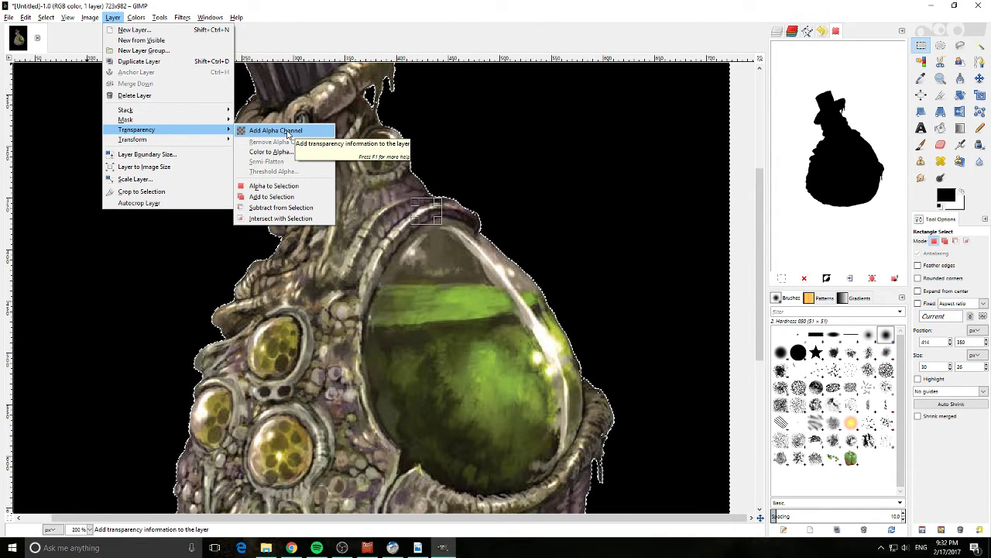
left_click(288, 132)
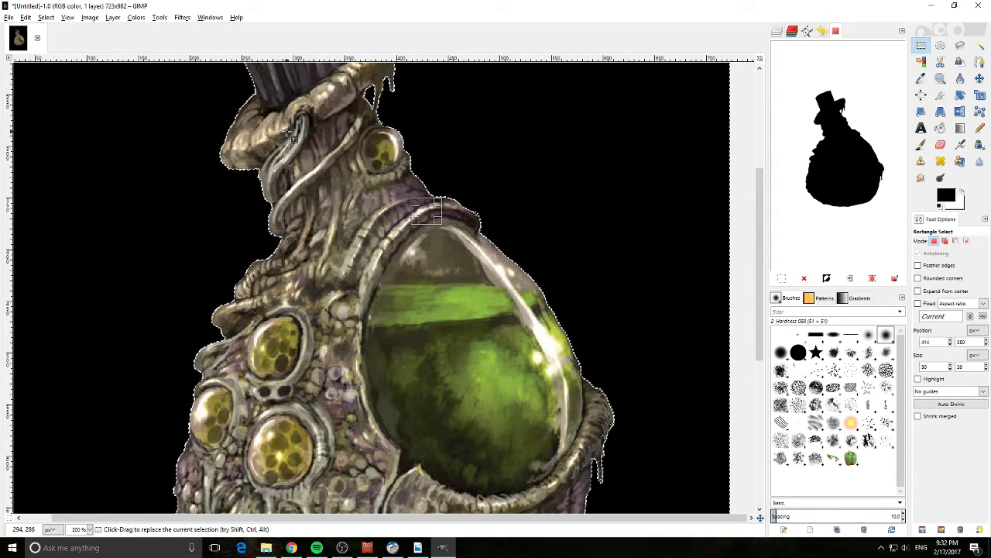
Clear the selected black background to transparency
left_click(25, 17)
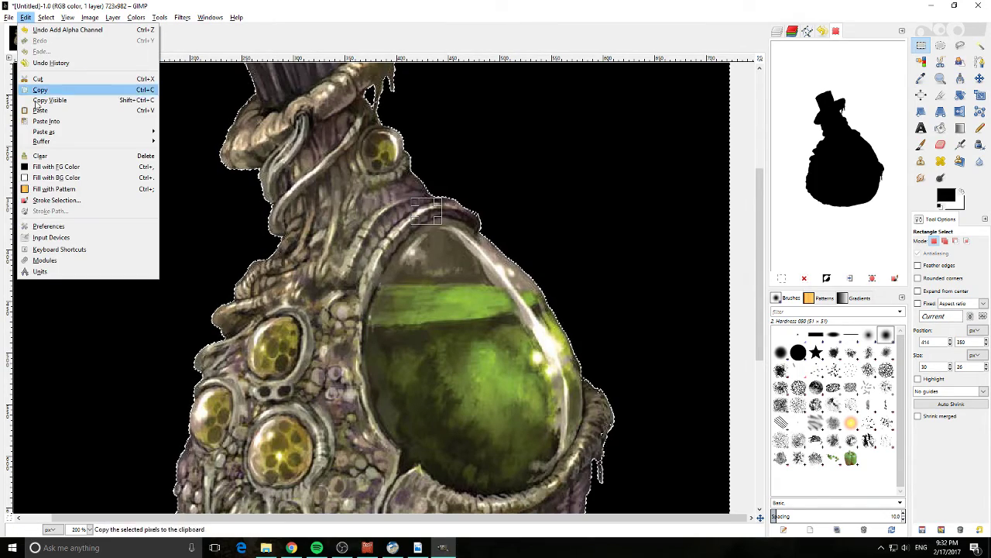
left_click(40, 156)
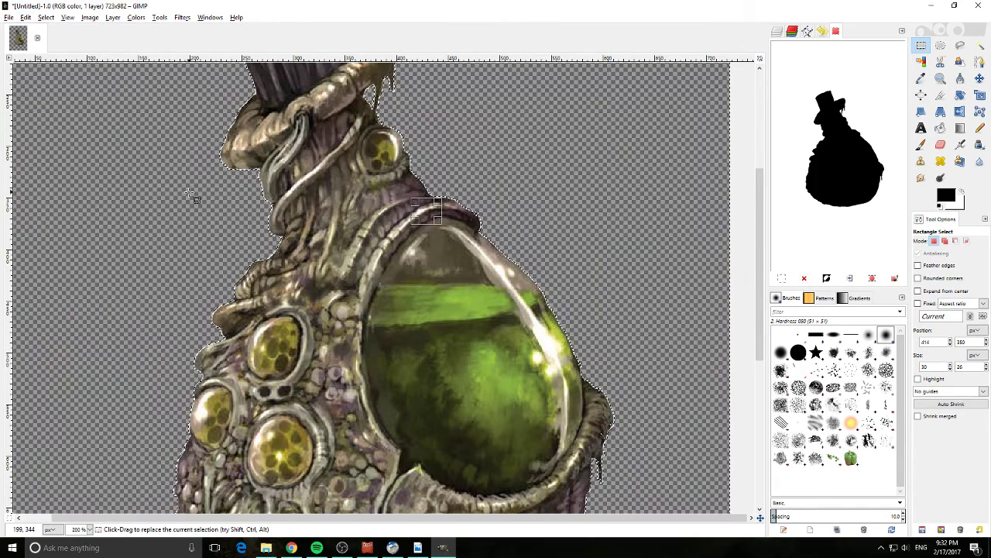
scroll(192, 198, "down", 5)
scroll(192, 198, "up", 8)
scroll(191, 200, "down", 3, "ctrl")
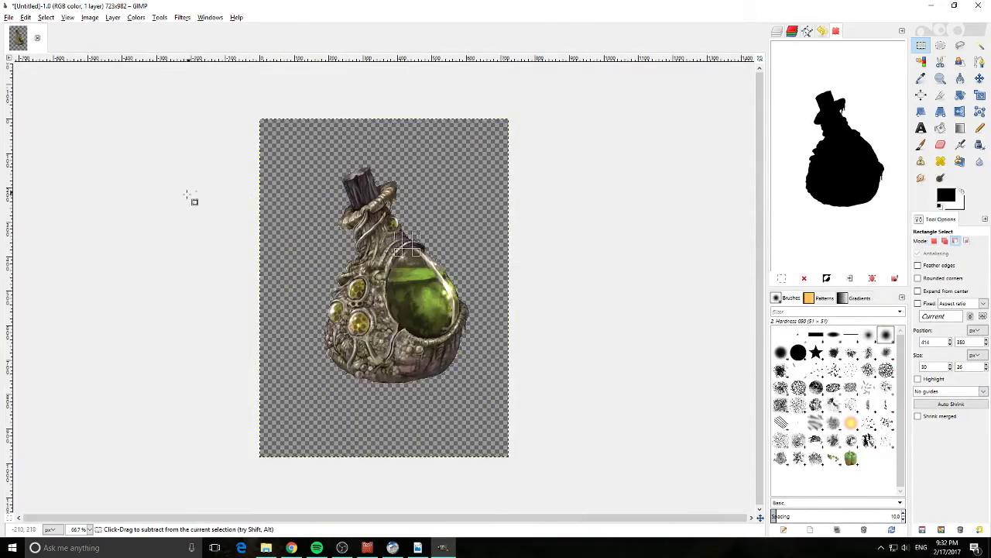
scroll(164, 271, "up", 1, "ctrl")
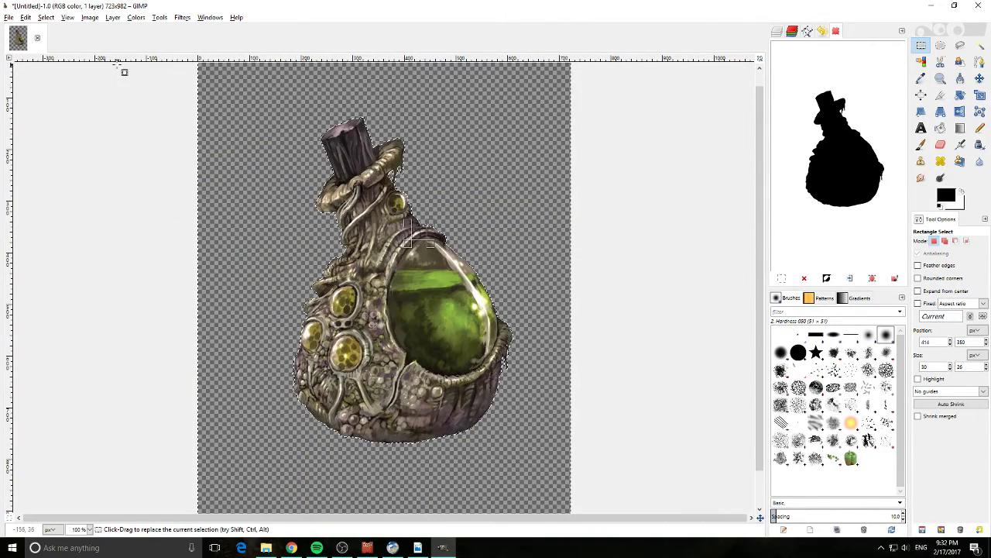
Export the image as TempExtract.png in Pictures\TEMP with Save background color unchecked
left_click(9, 17)
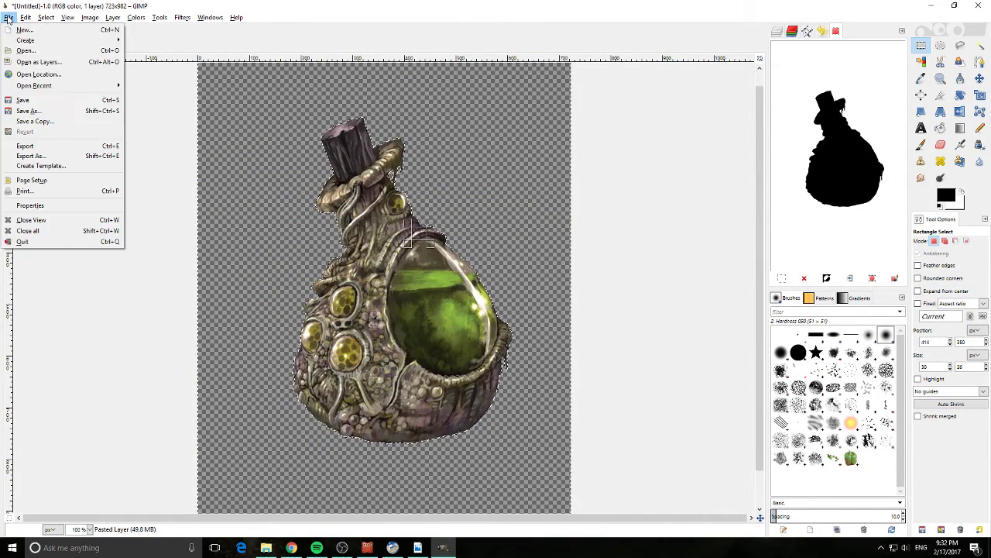
left_click(31, 156)
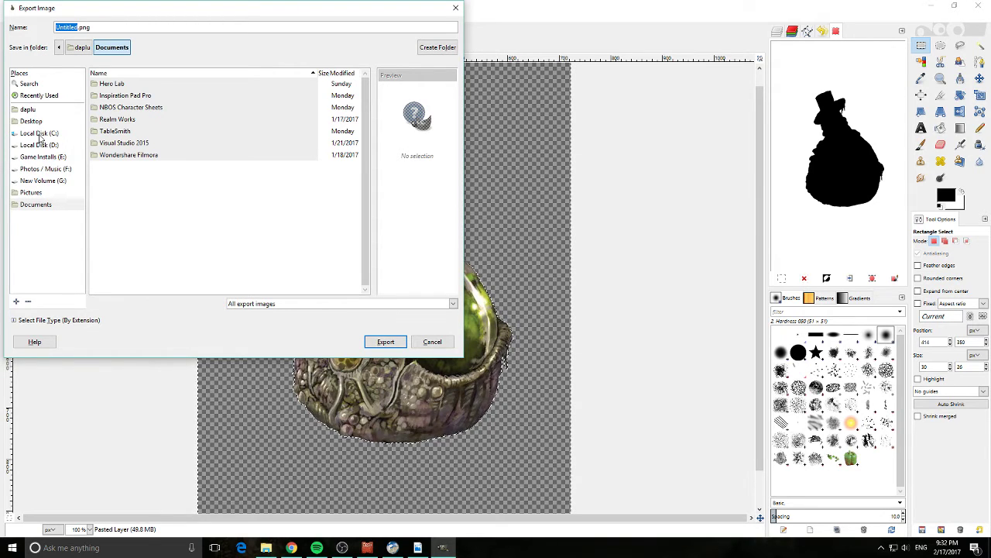
left_click(26, 193)
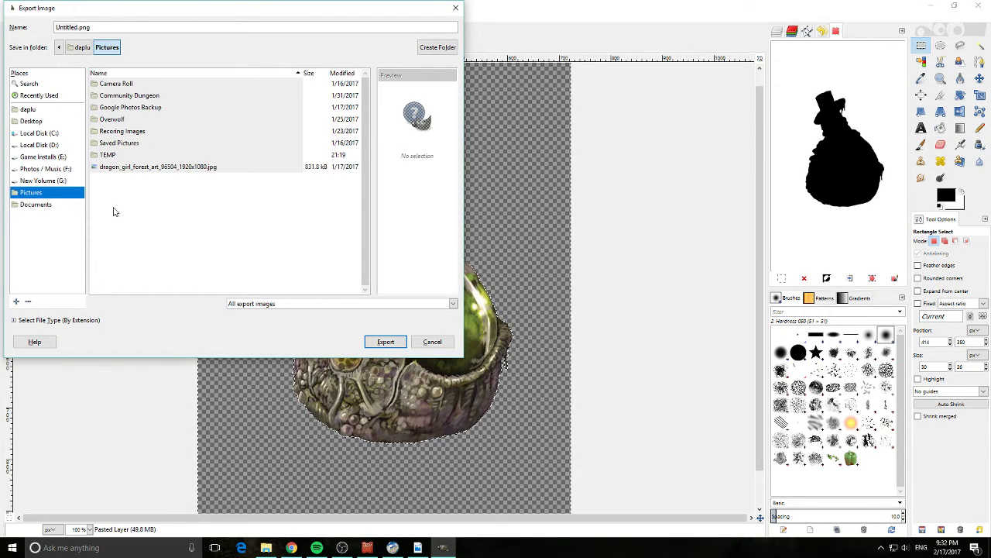
double_click(103, 155)
scroll(140, 186, "down", 3)
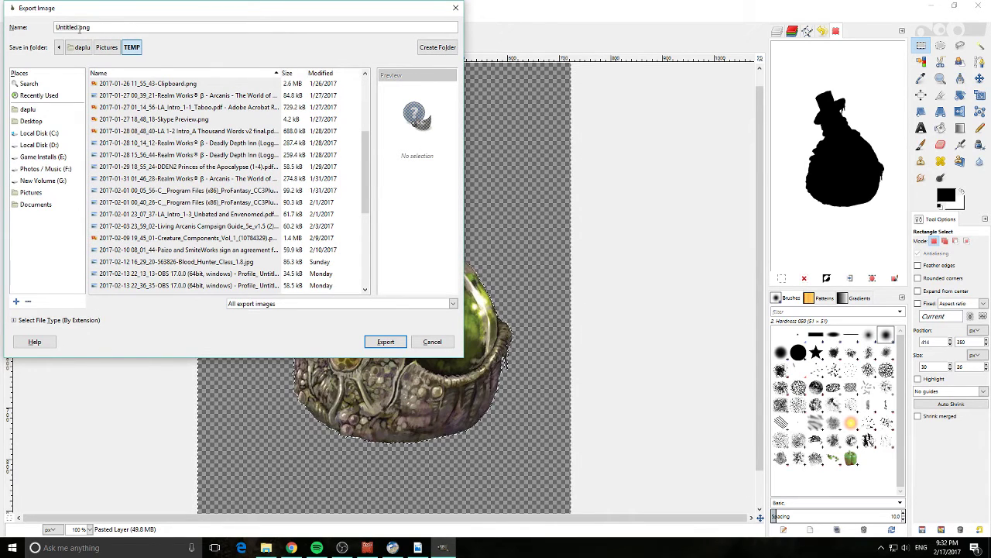
left_click(131, 26)
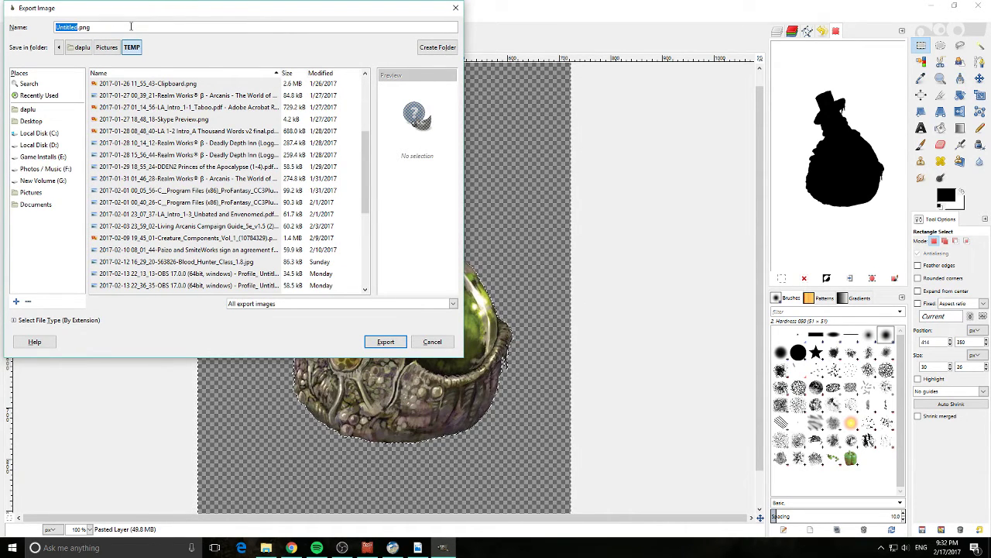
type("TempExtract")
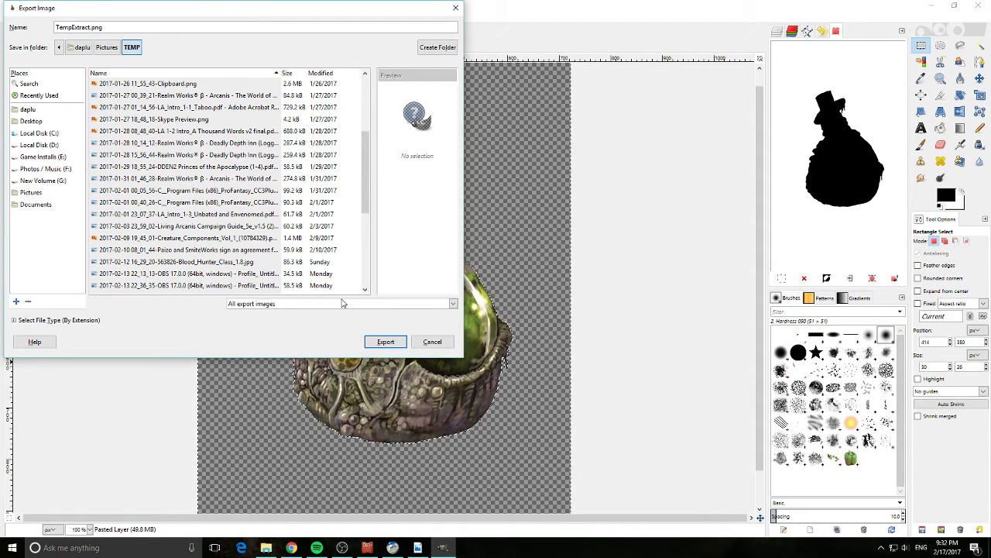
left_click(385, 341)
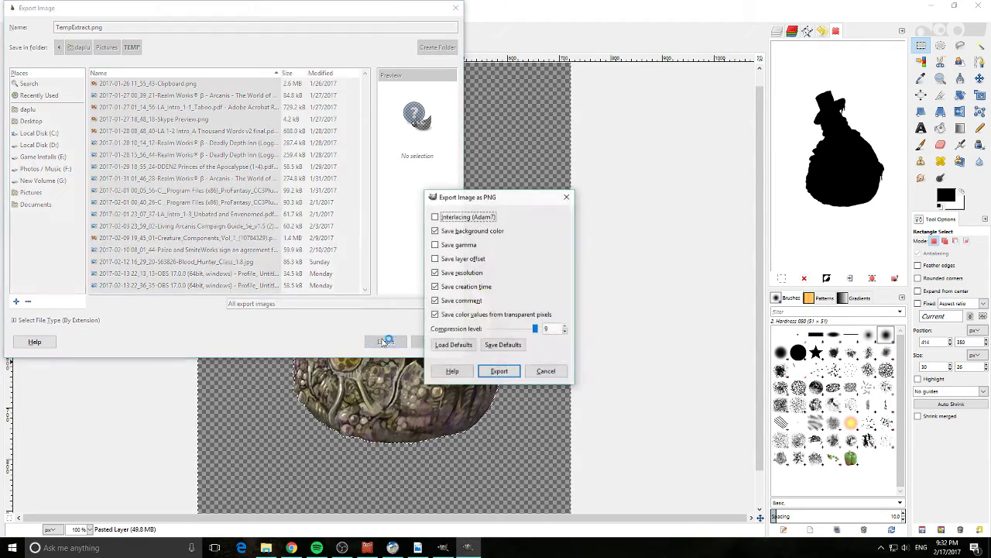
left_click(450, 231)
left_click(500, 371)
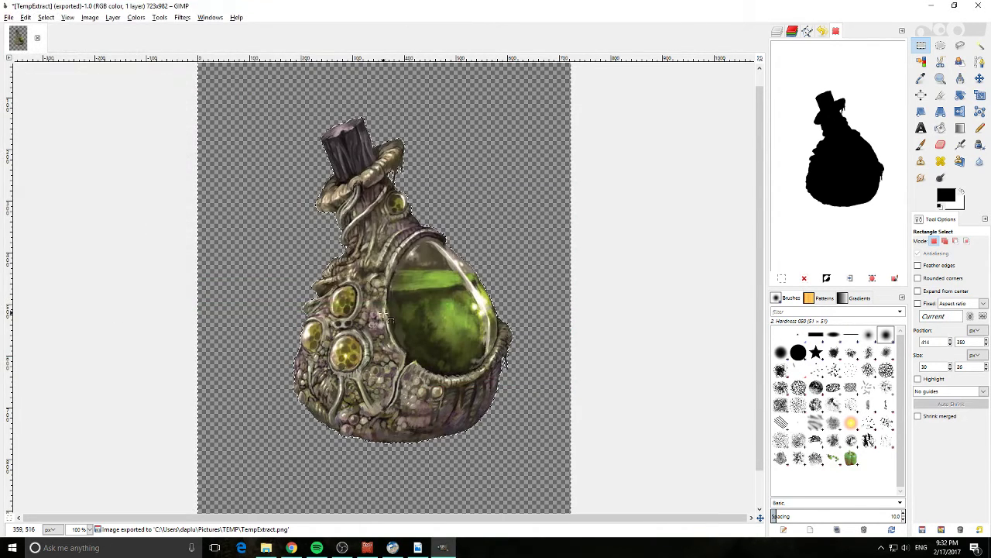
Clear the old black-background picture from the Realm Works snippet
left_click(392, 548)
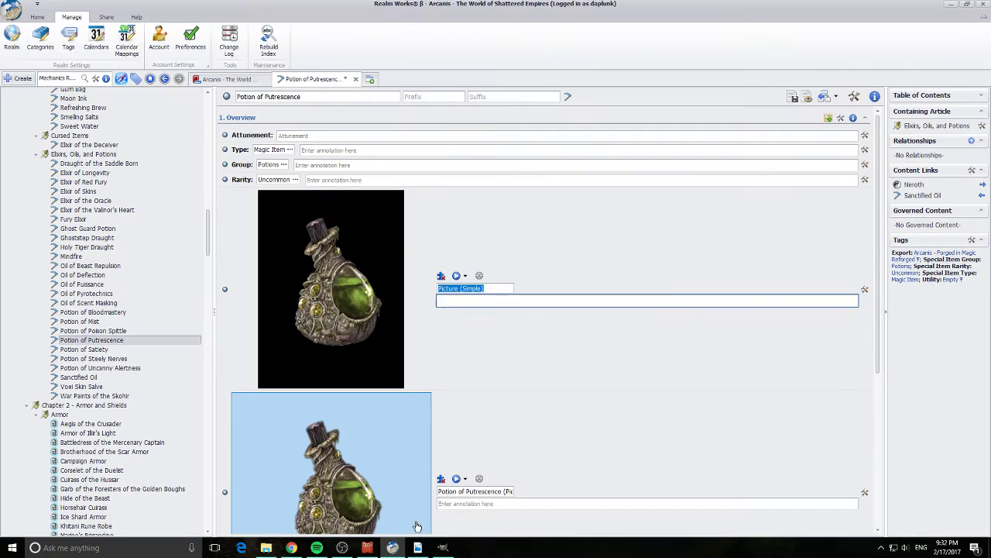
scroll(537, 252, "down", 1)
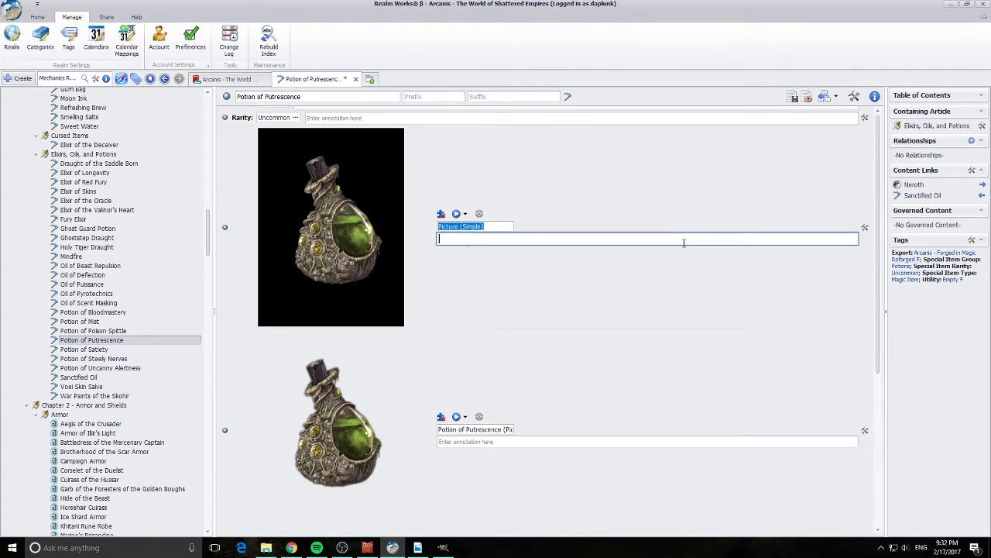
left_click(441, 215)
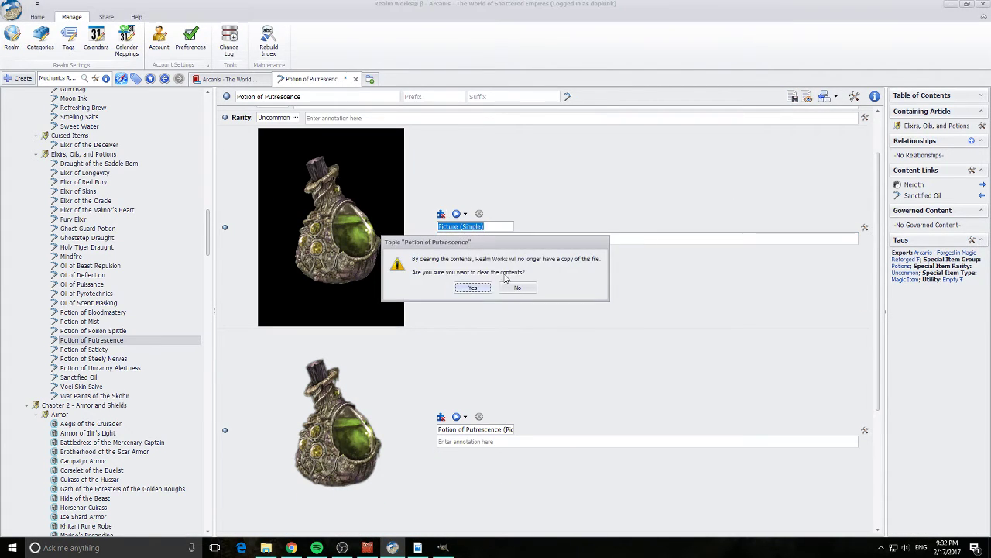
left_click(477, 286)
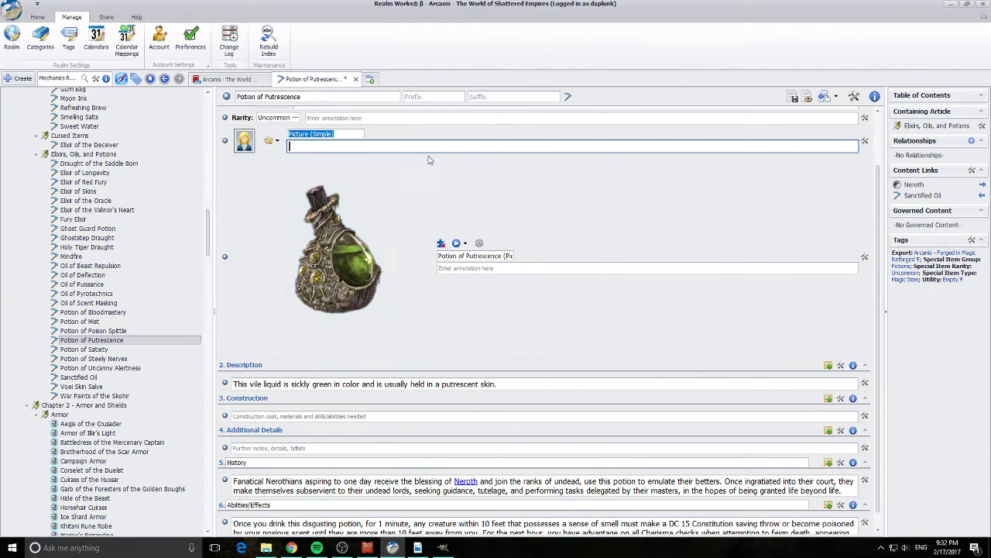
Load Pictures\TEMP\TempExtract.png into the picture snippet and save the article
left_click(272, 140)
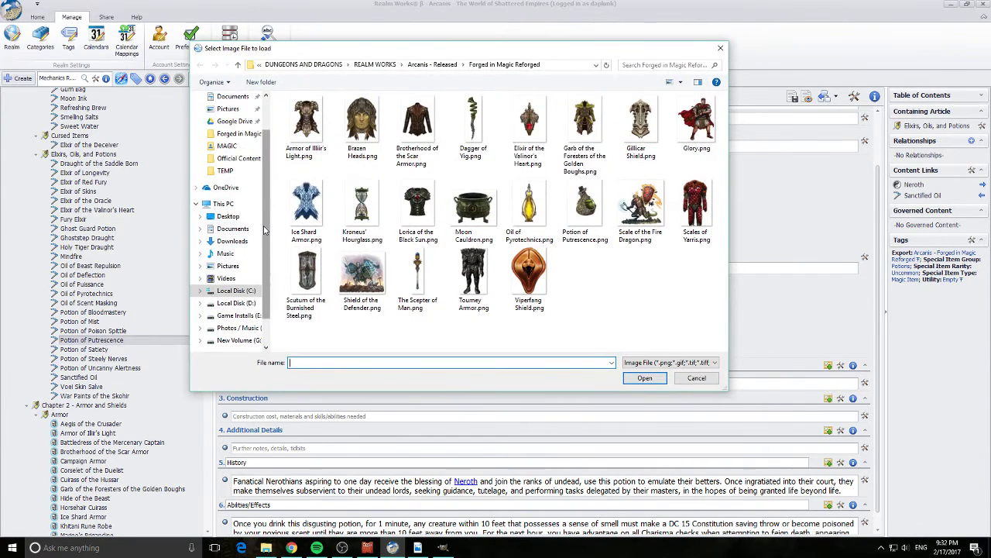
scroll(232, 232, "down", 1)
left_click(228, 253)
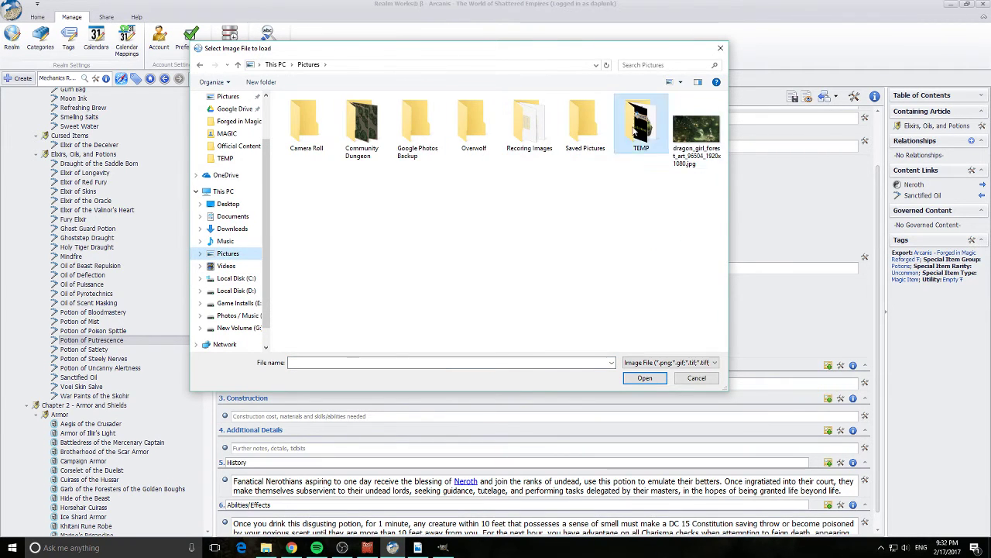
double_click(640, 124)
left_click(313, 124)
double_click(314, 124)
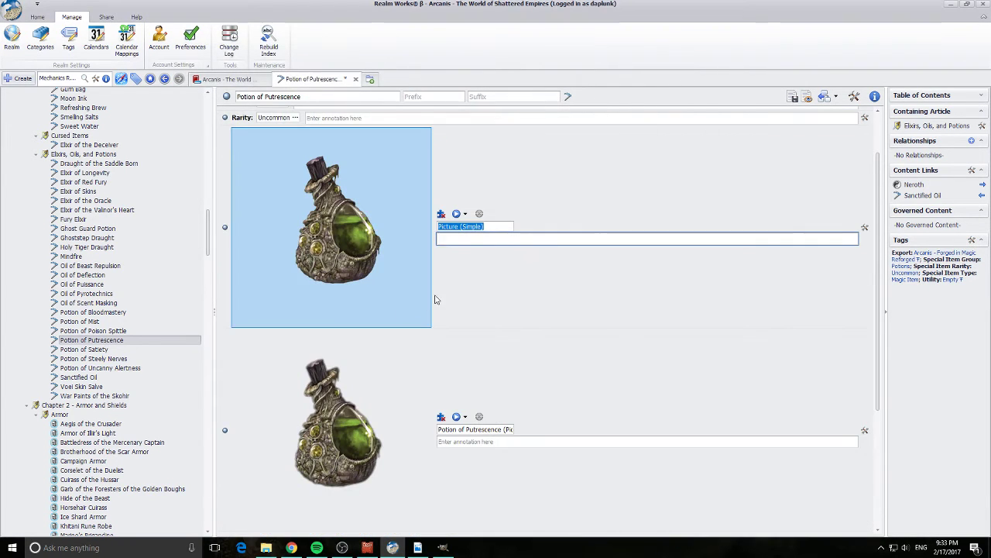
left_click(793, 97)
scroll(543, 283, "down", 2)
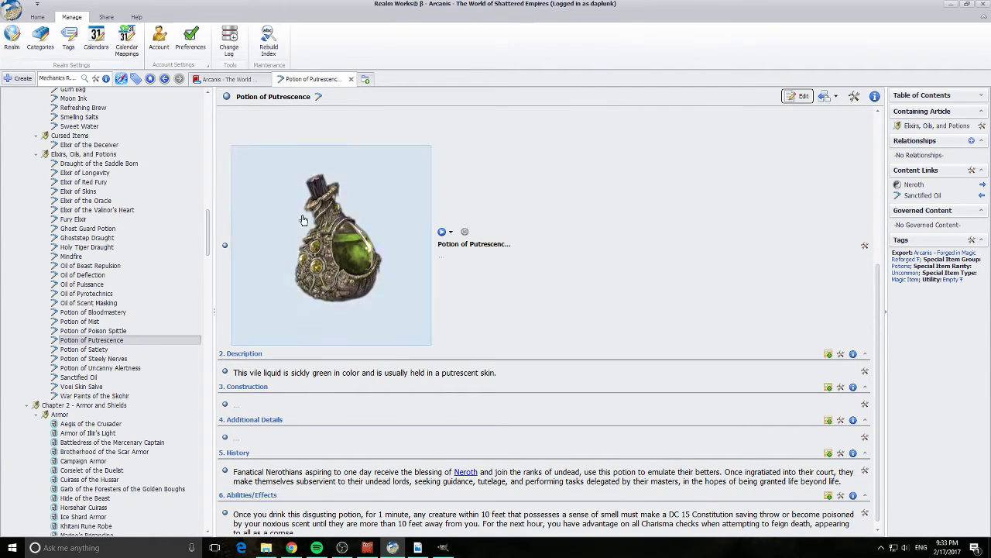
Review the updated Potion of Putrescence article, then bring the sourcebook PDF's page 12 to the front
scroll(544, 284, "up", 2)
scroll(566, 365, "down", 2)
scroll(572, 369, "up", 3)
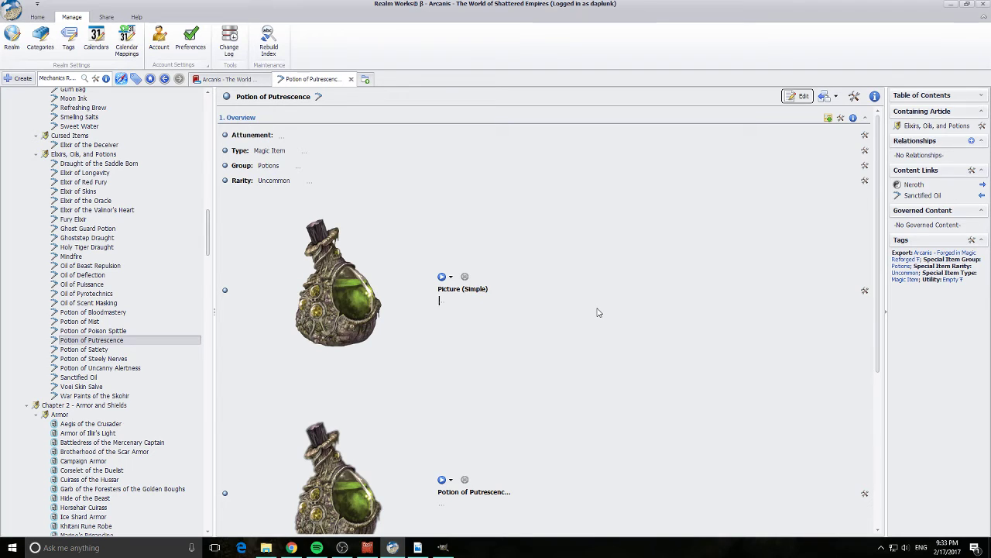
left_click(418, 547)
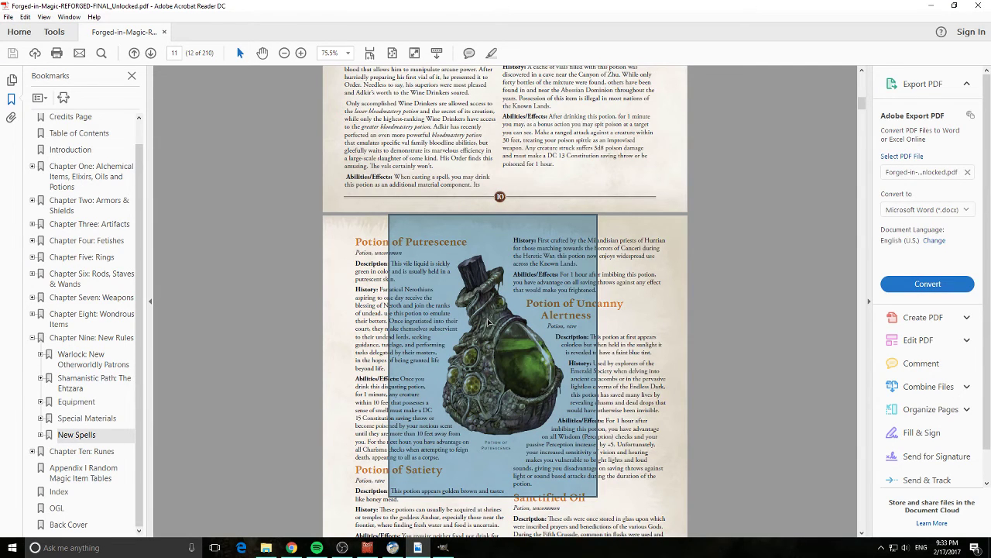
Minimize the PDF to glance at the article, then restore the sourcebook PDF
left_click(931, 5)
scroll(507, 341, "down", 3)
scroll(496, 368, "up", 3)
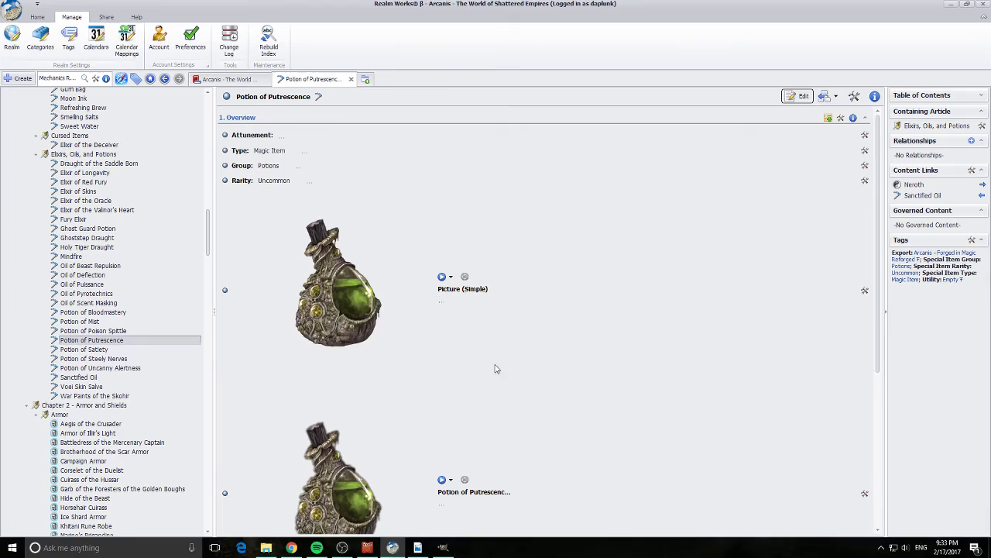
left_click(418, 547)
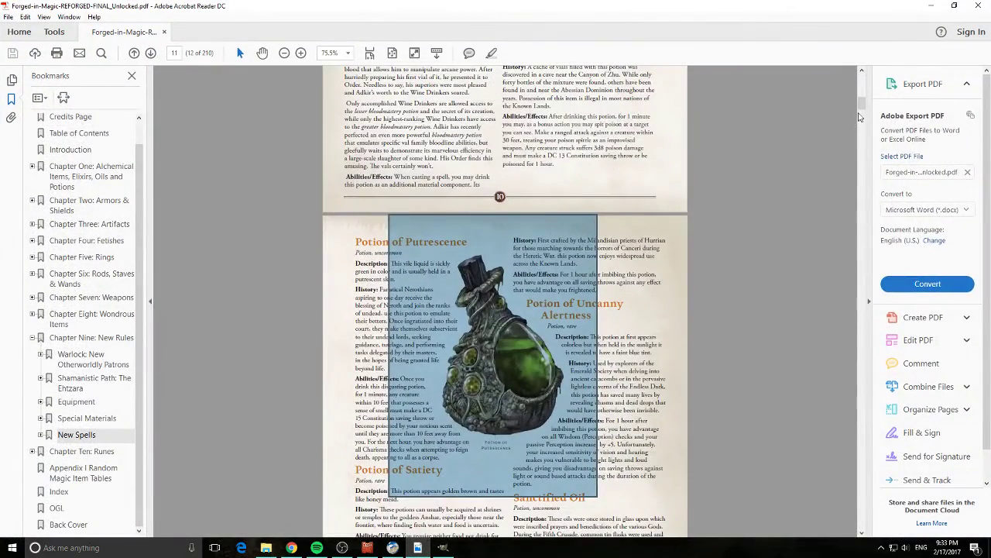
Jump to the sourcebook's first page, browse the front pages, then minimize Acrobat Reader
key("Home")
scroll(678, 260, "down", 5)
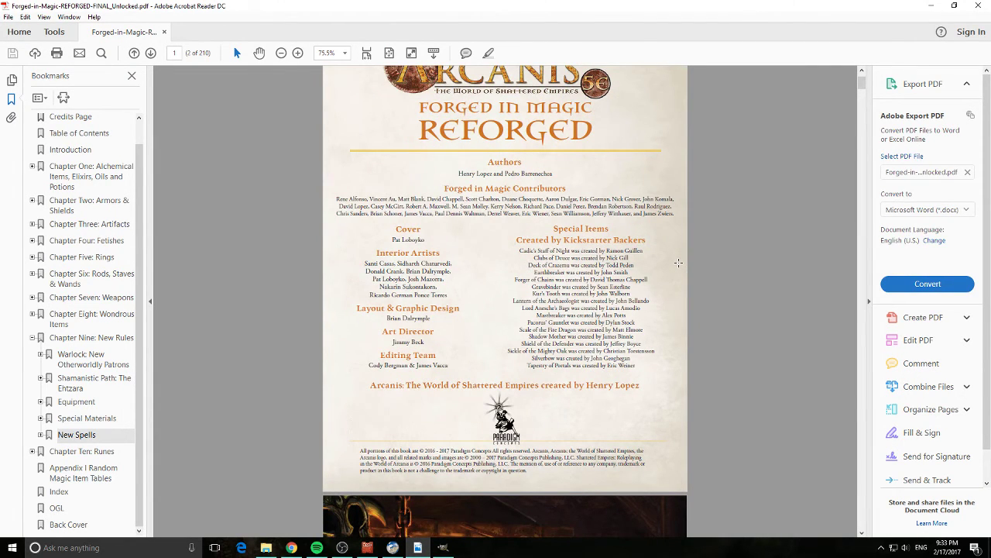
scroll(677, 263, "down", 10)
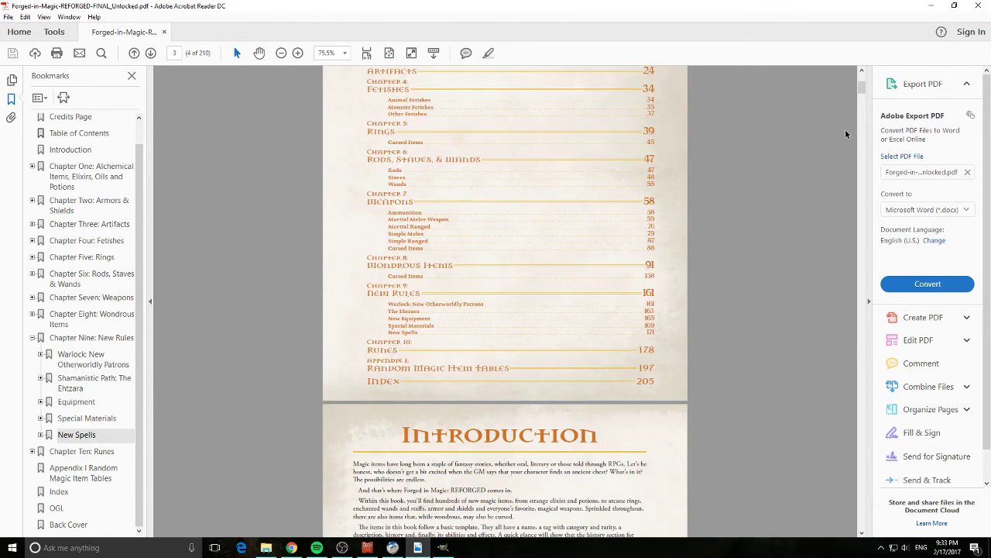
scroll(701, 220, "down", 5)
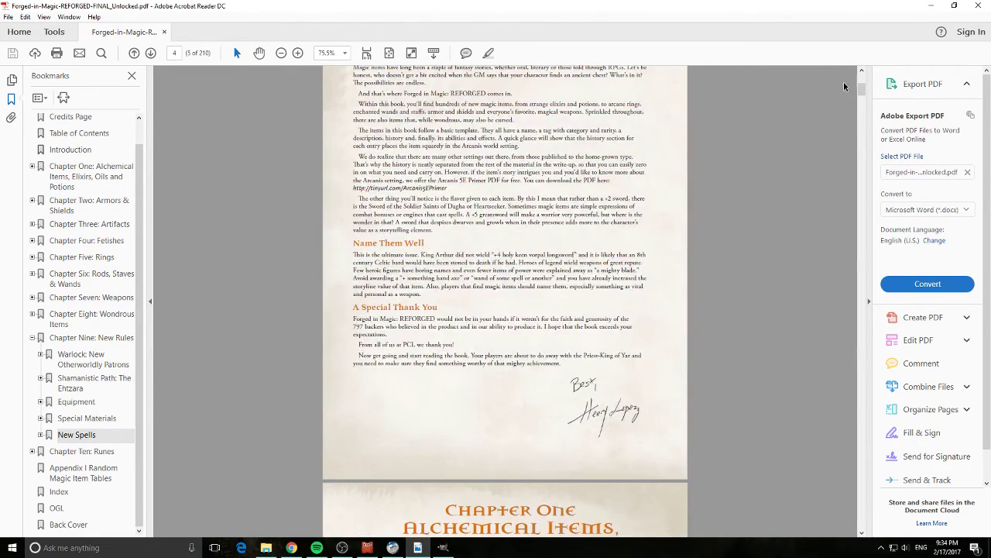
left_click_drag(867, 91, 878, 184)
left_click(929, 5)
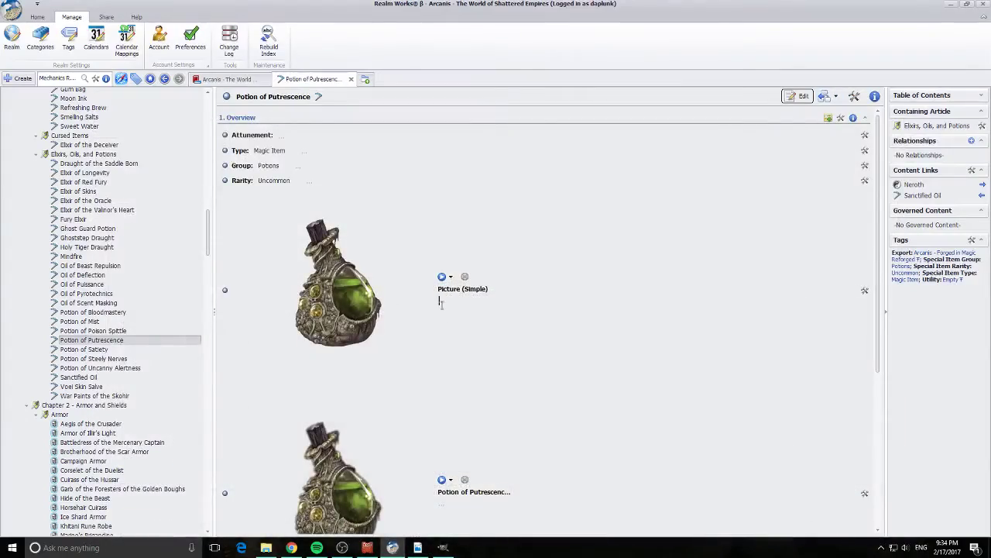
scroll(449, 287, "down", 3)
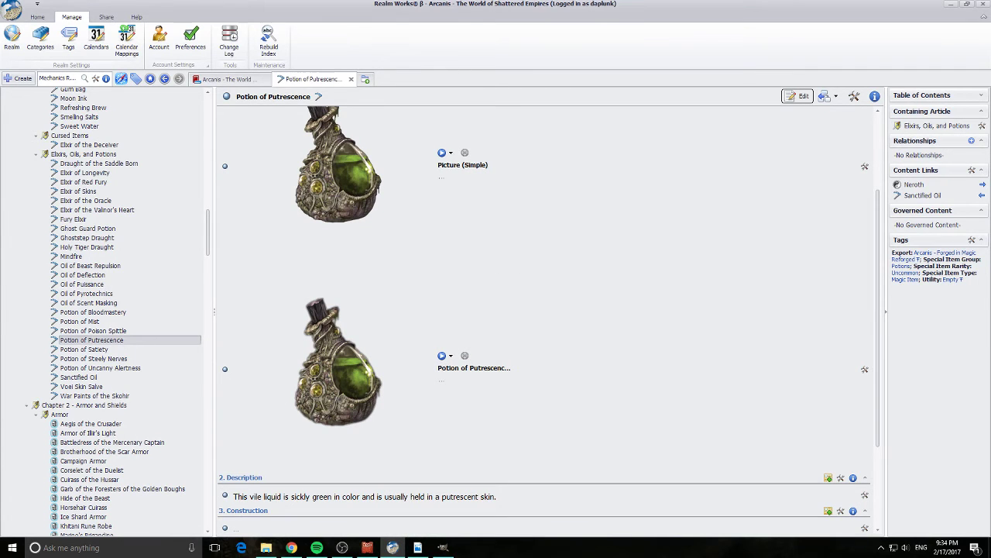